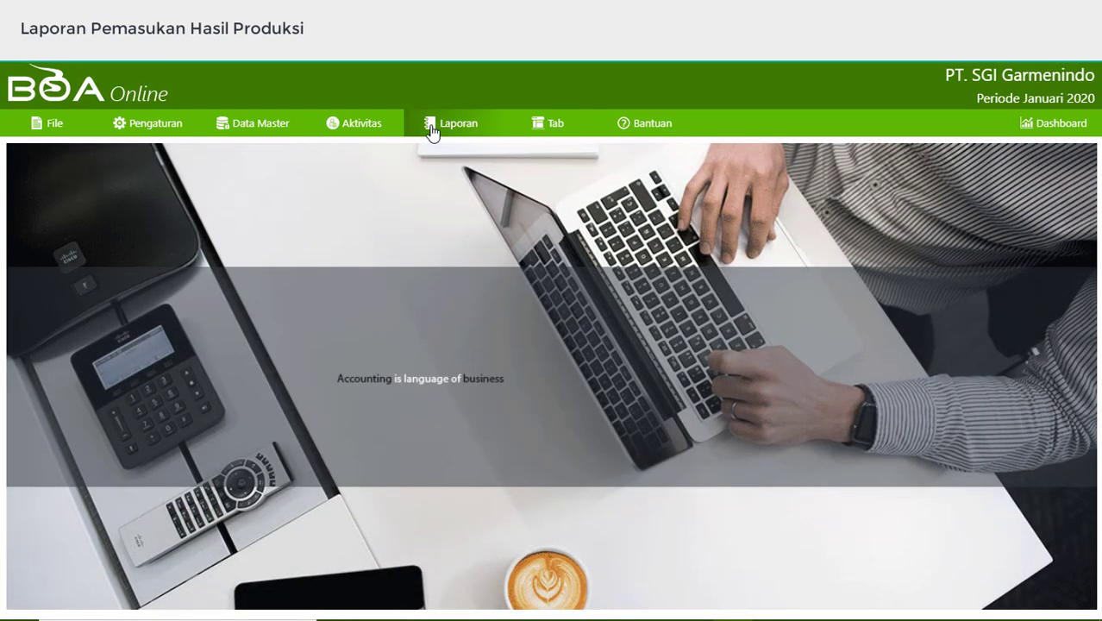
Step: Generate the BC-Pemasukan Barang Hasil Produksi inventory report for 01/01/2020 to 31/01/2020 with all groups, items, warehouses and projects
click(432, 129)
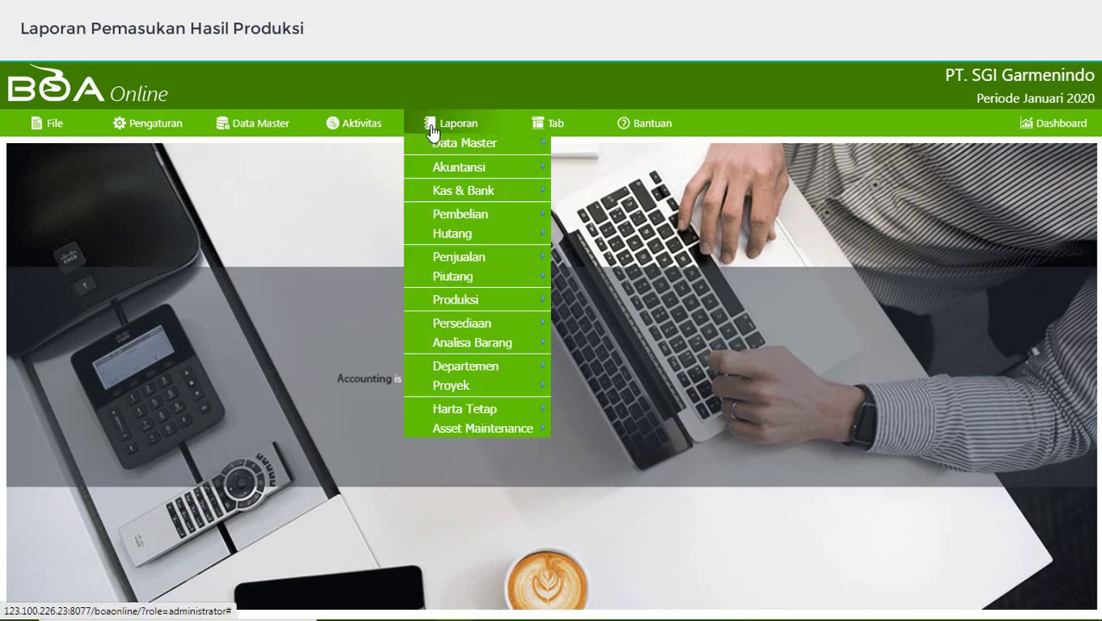
mouse_move(529, 335)
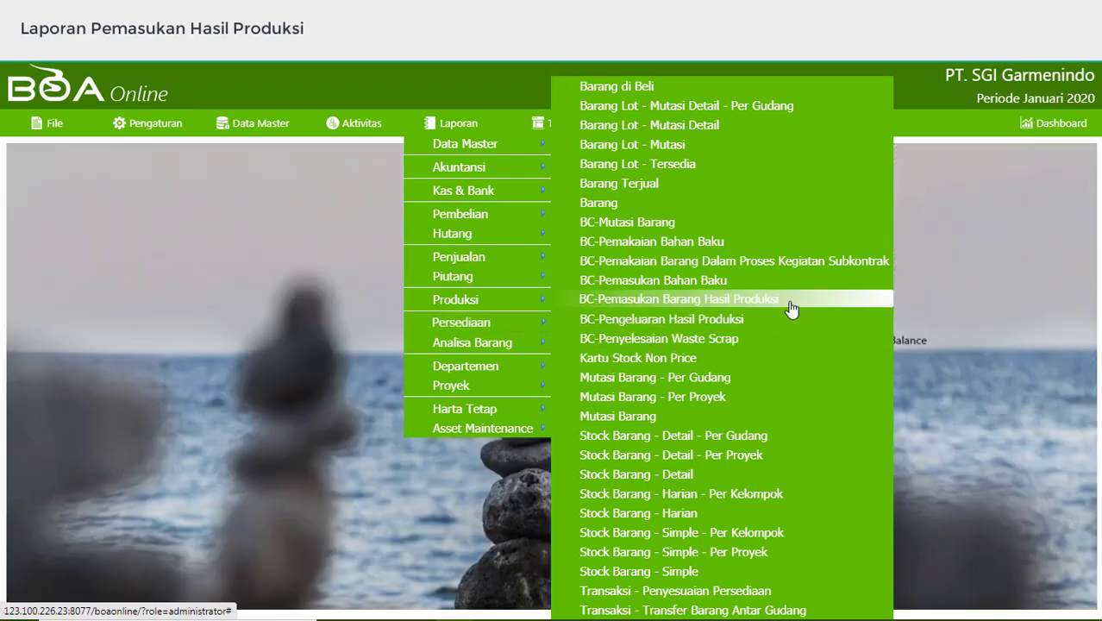
click(791, 309)
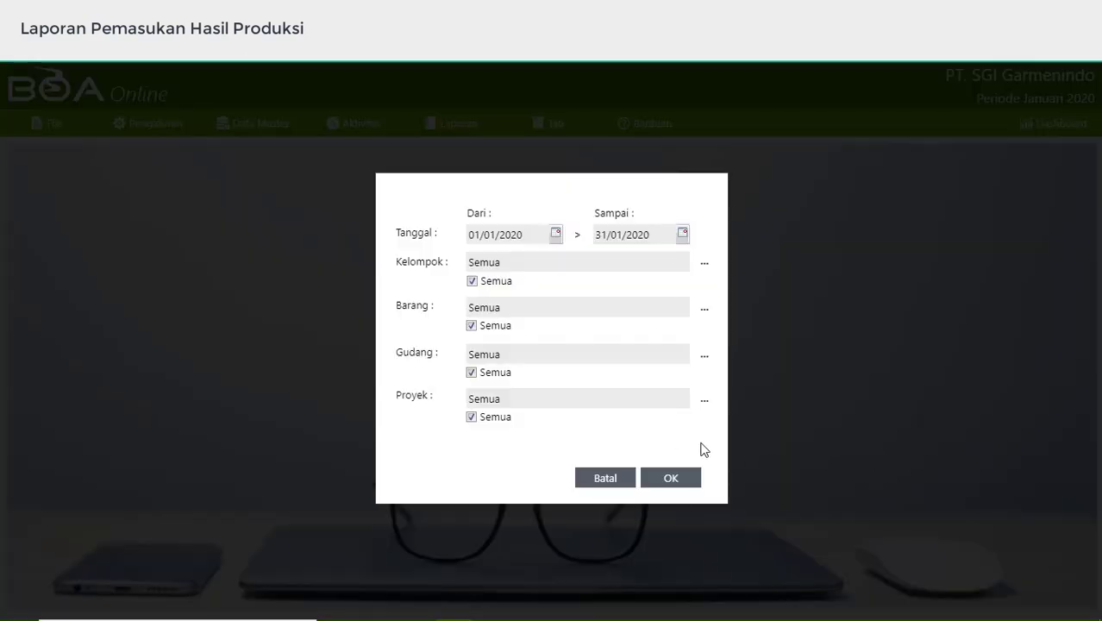
click(677, 477)
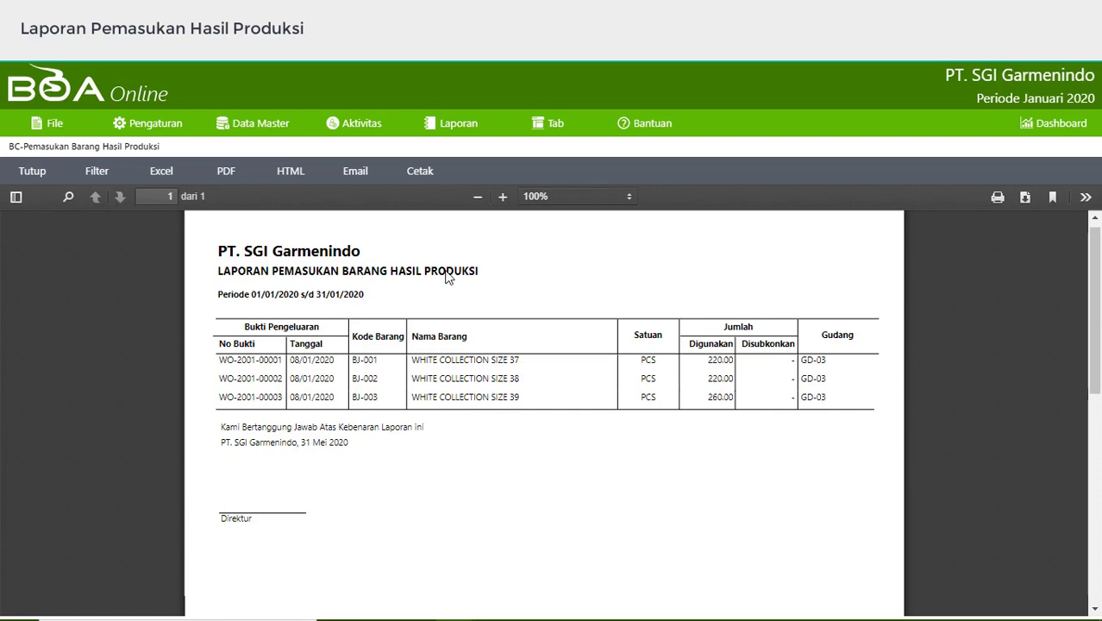
Step: Open the production work order list (Daftar Perintah Kerja) and fit the Nama Barang column to its full item names
click(359, 129)
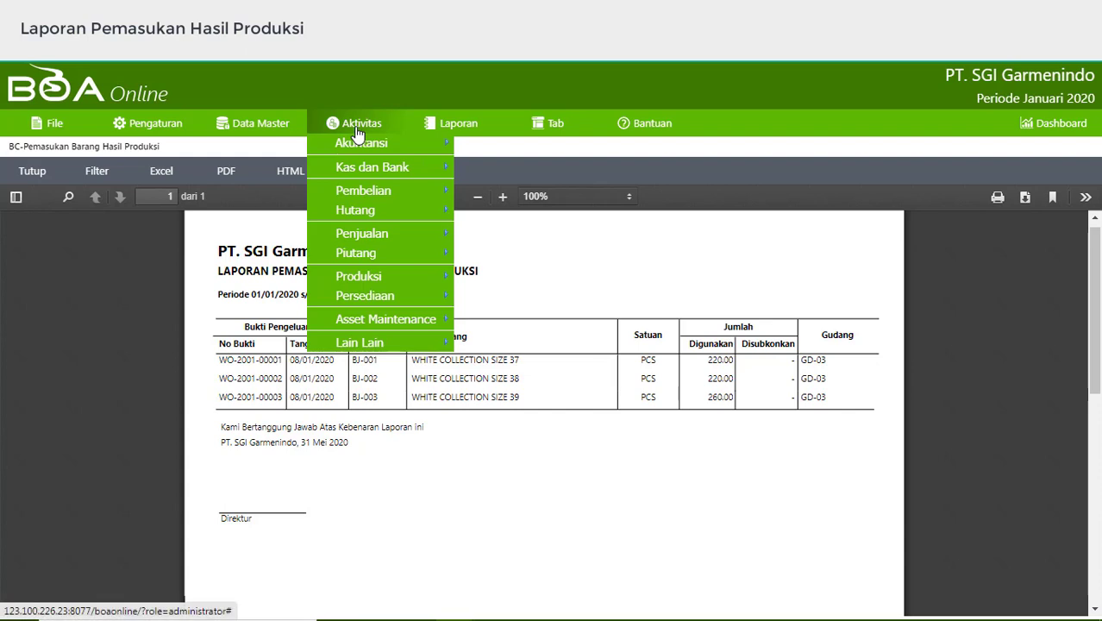
mouse_move(413, 278)
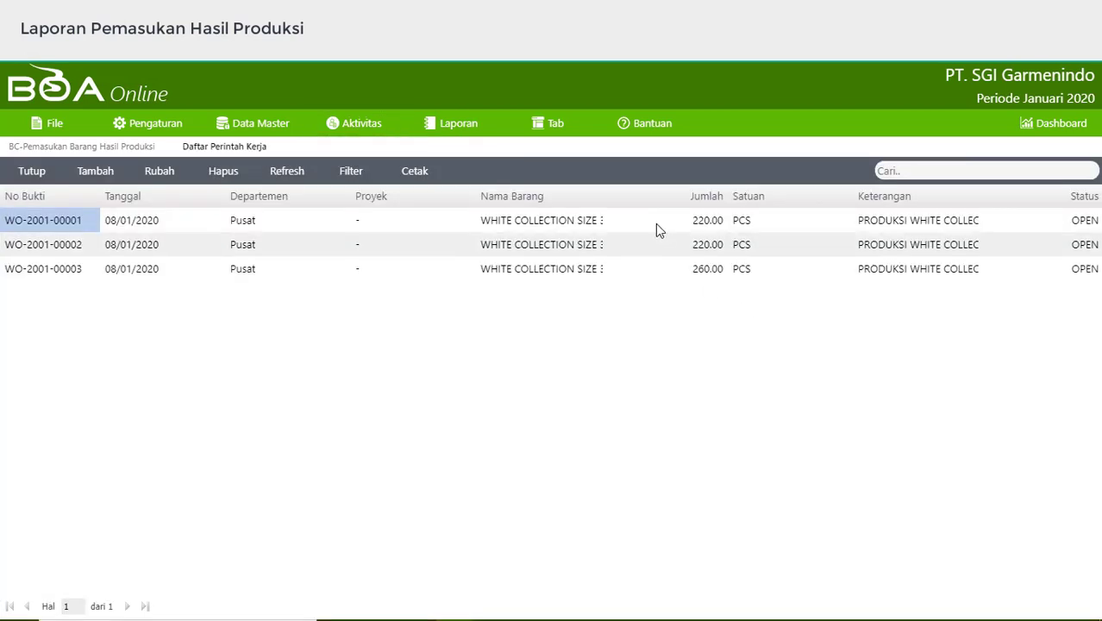
double_click(605, 192)
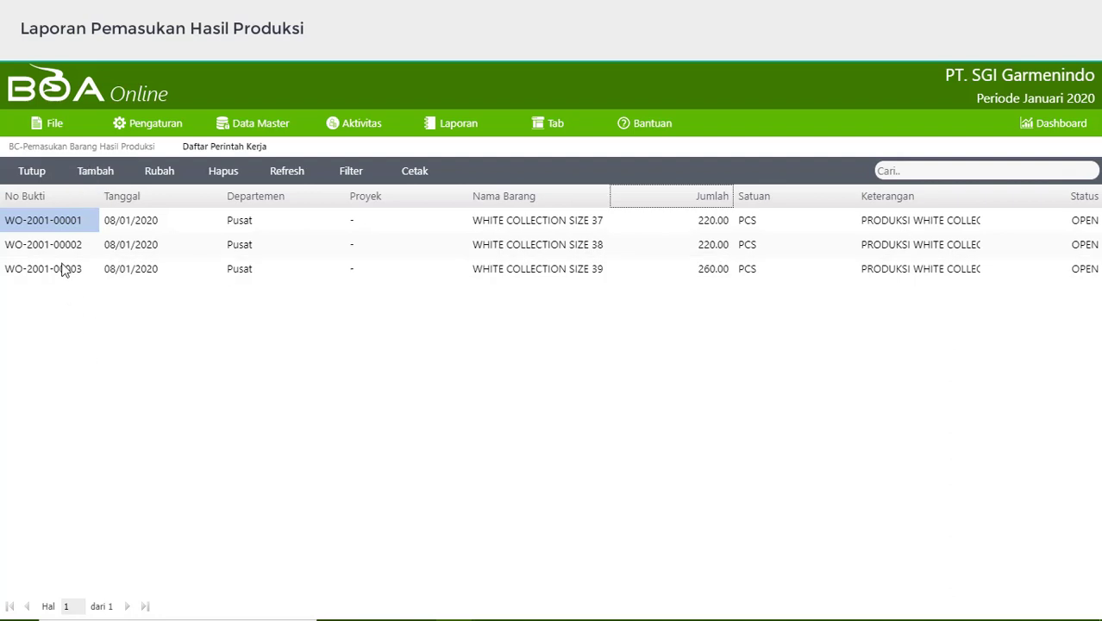
Step: Open the work order for WHITE COLLECTION SIZE 37 and check its item lookup, quantity and description
double_click(40, 224)
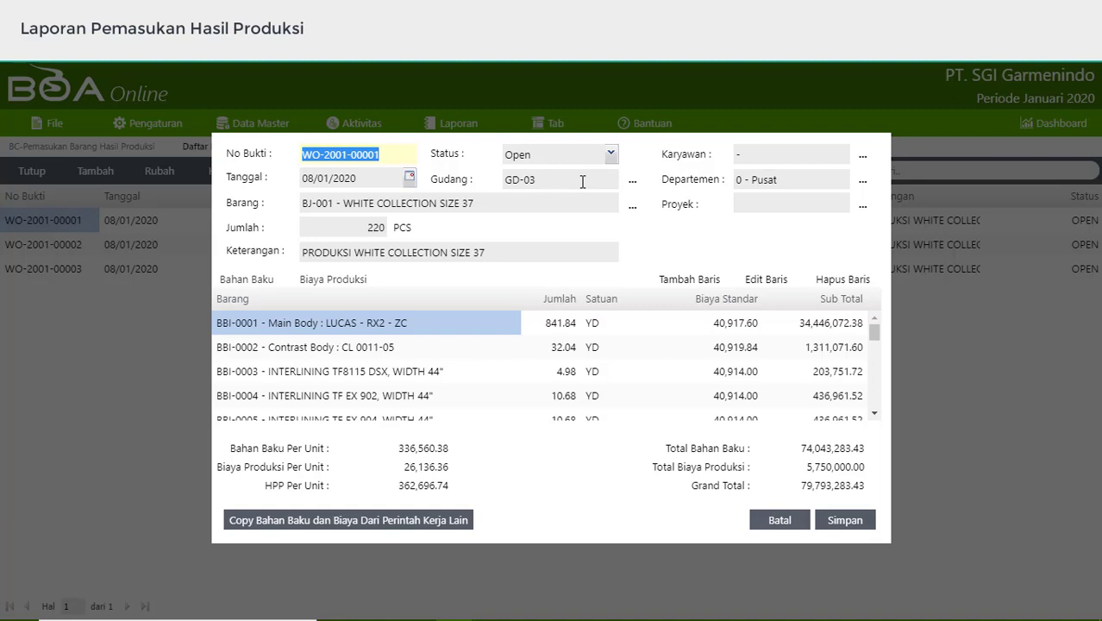
click(633, 212)
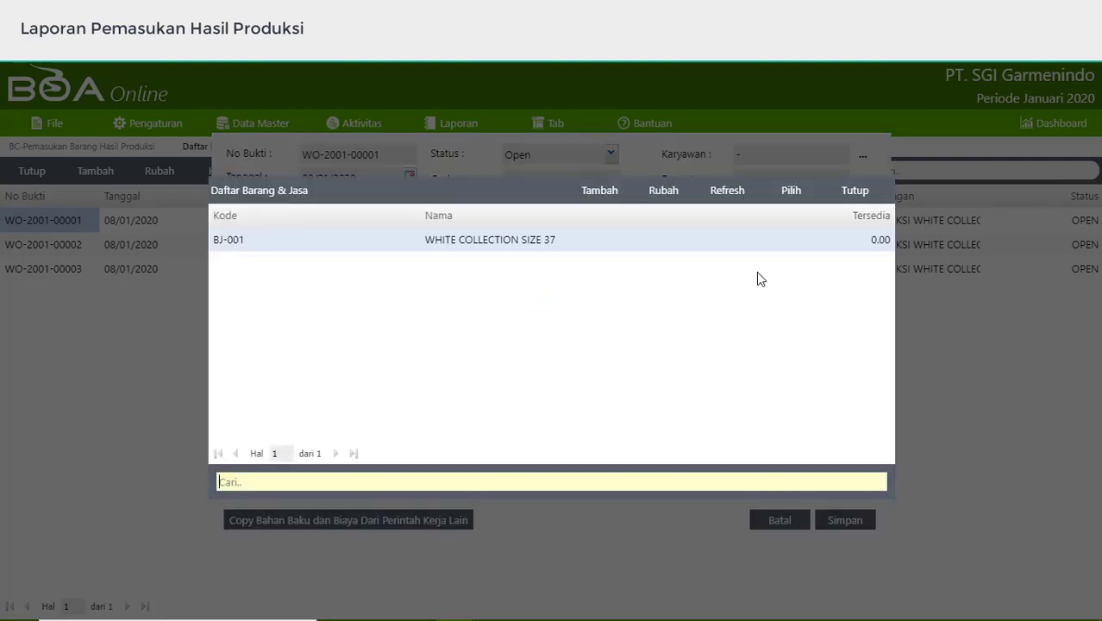
click(851, 195)
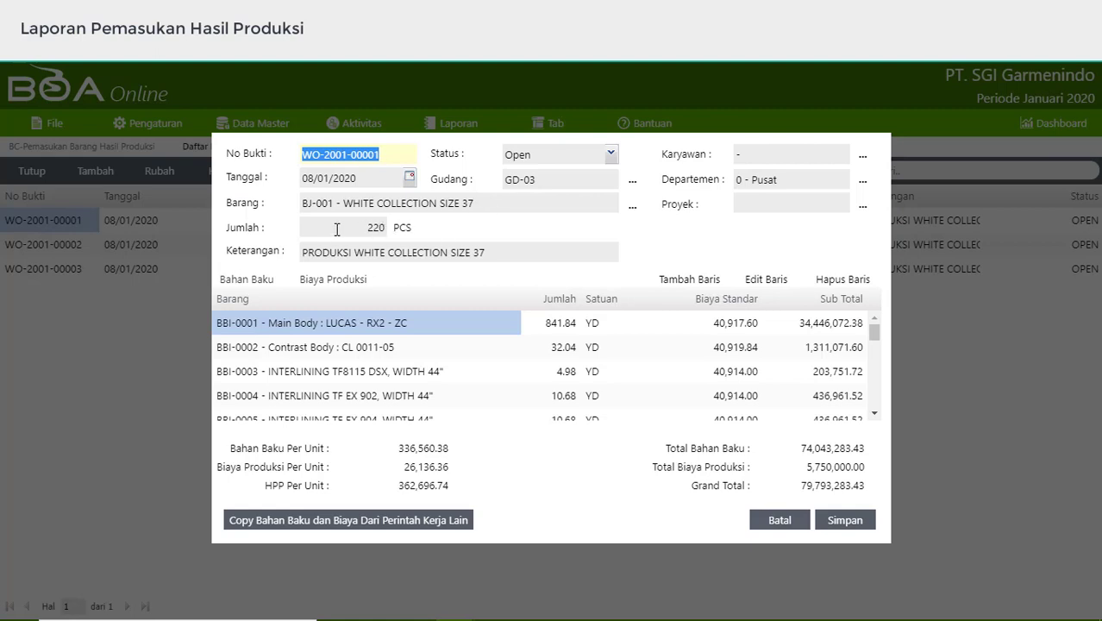
click(337, 229)
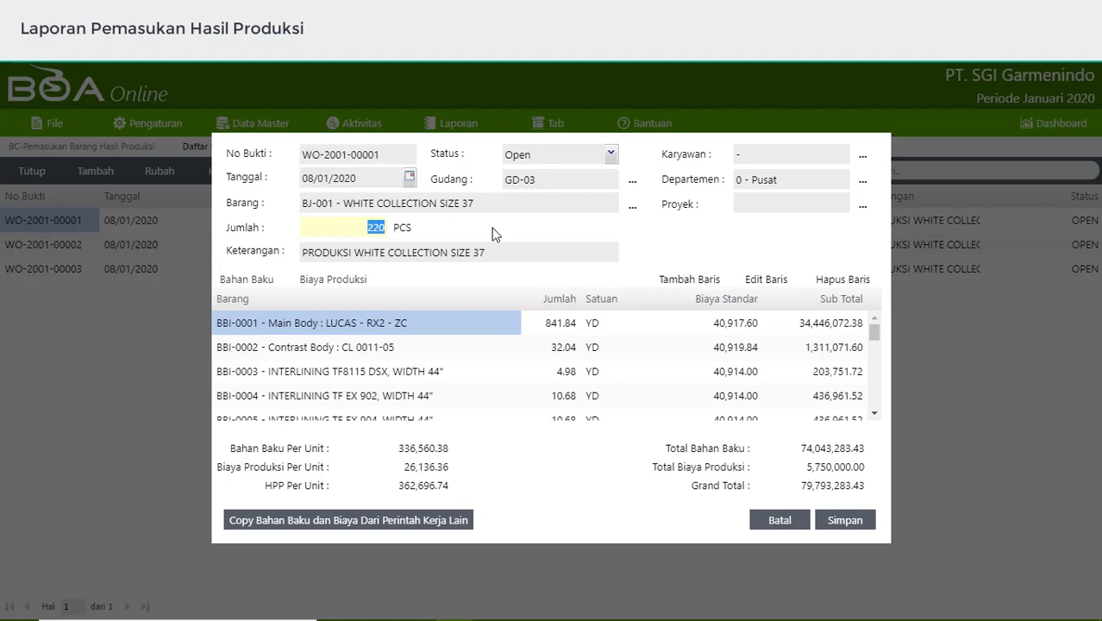
click(453, 205)
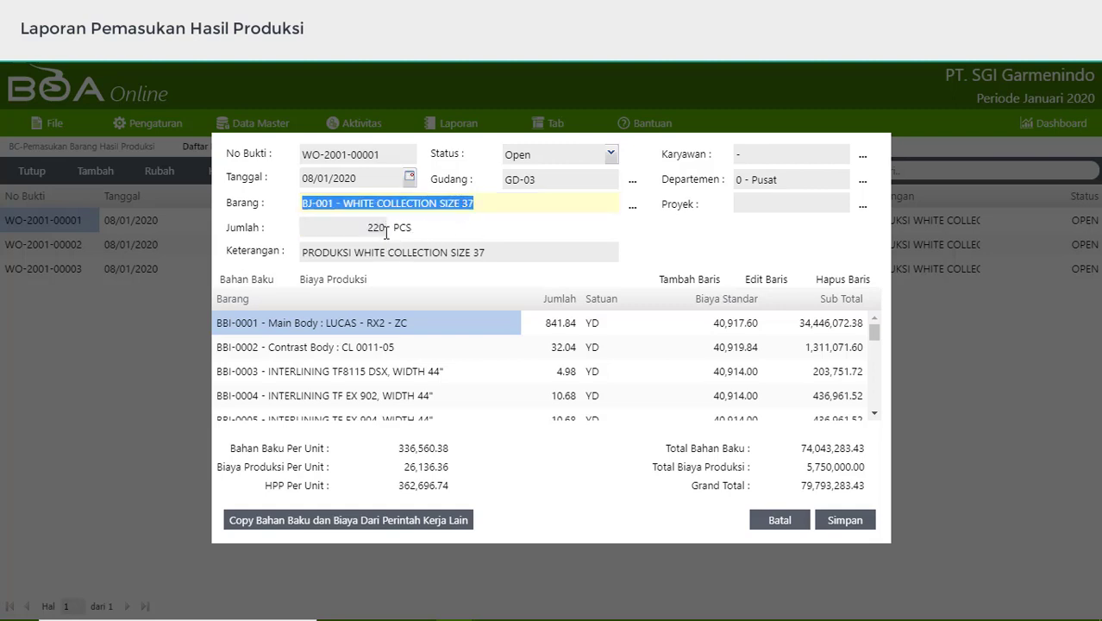
click(518, 248)
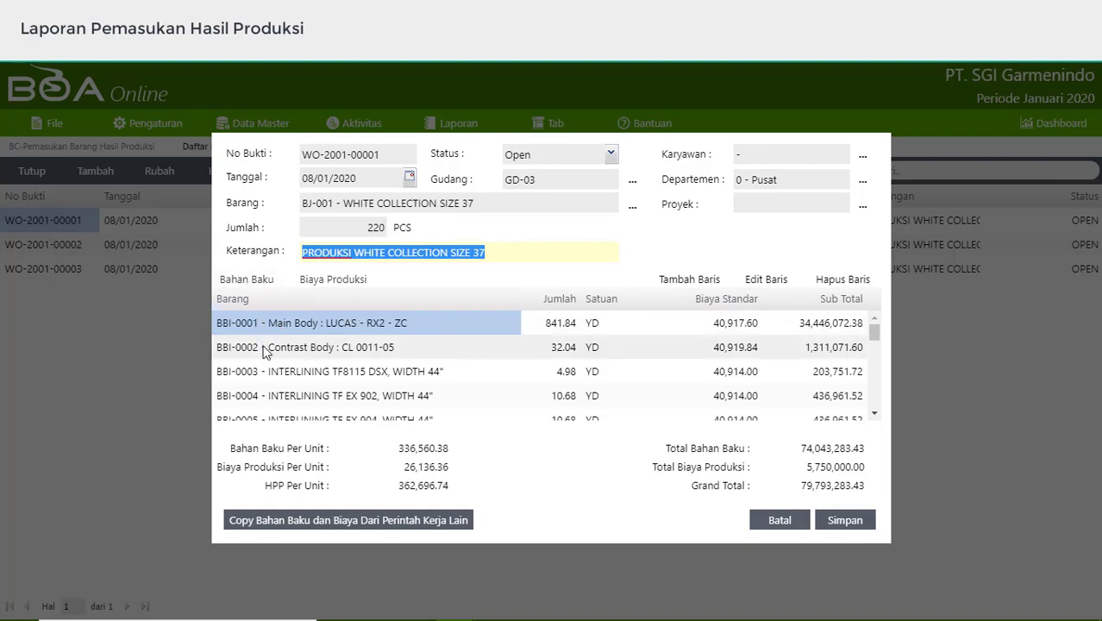
Step: Review the complete raw-material list of the work order from its first to its last row
click(320, 348)
scroll(320, 347, down, 1)
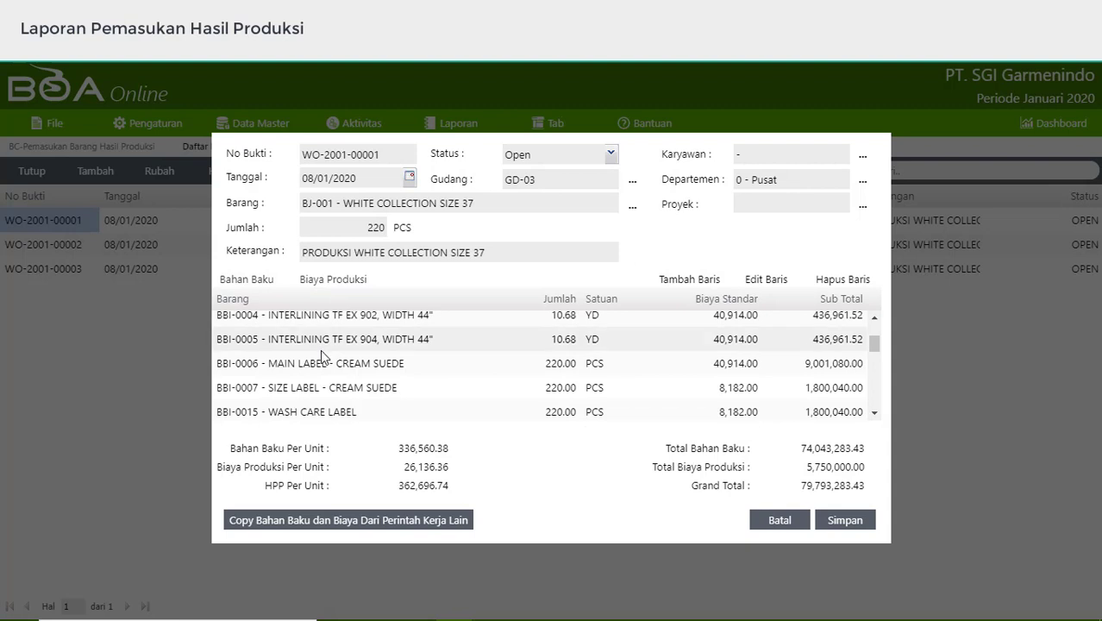
scroll(321, 354, down, 10)
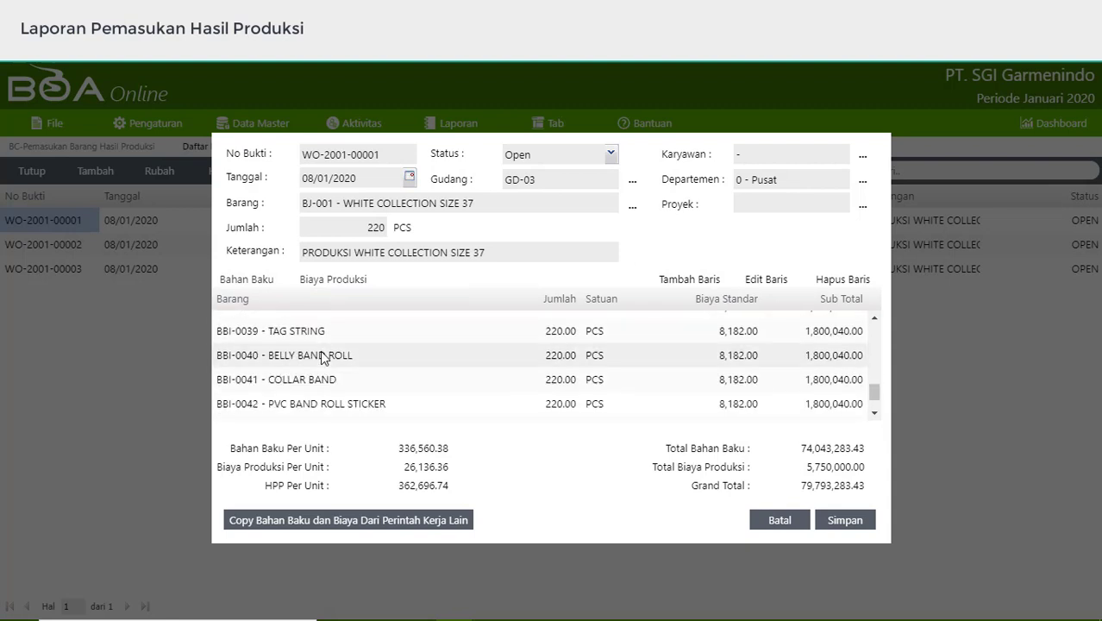
scroll(319, 354, down, 1)
scroll(319, 352, up, 12)
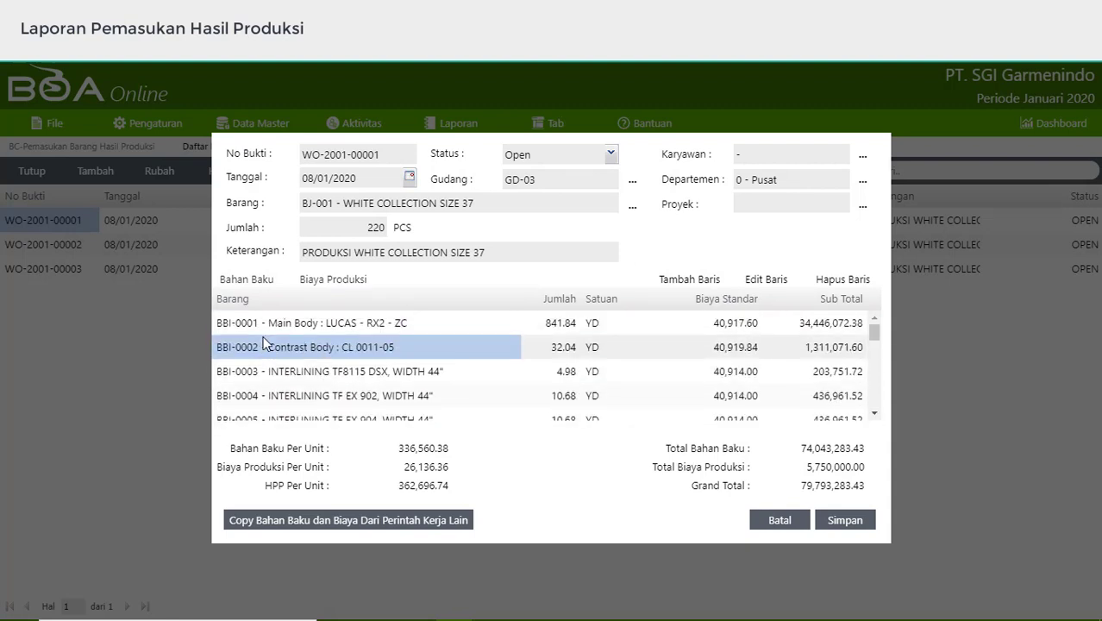
click(266, 323)
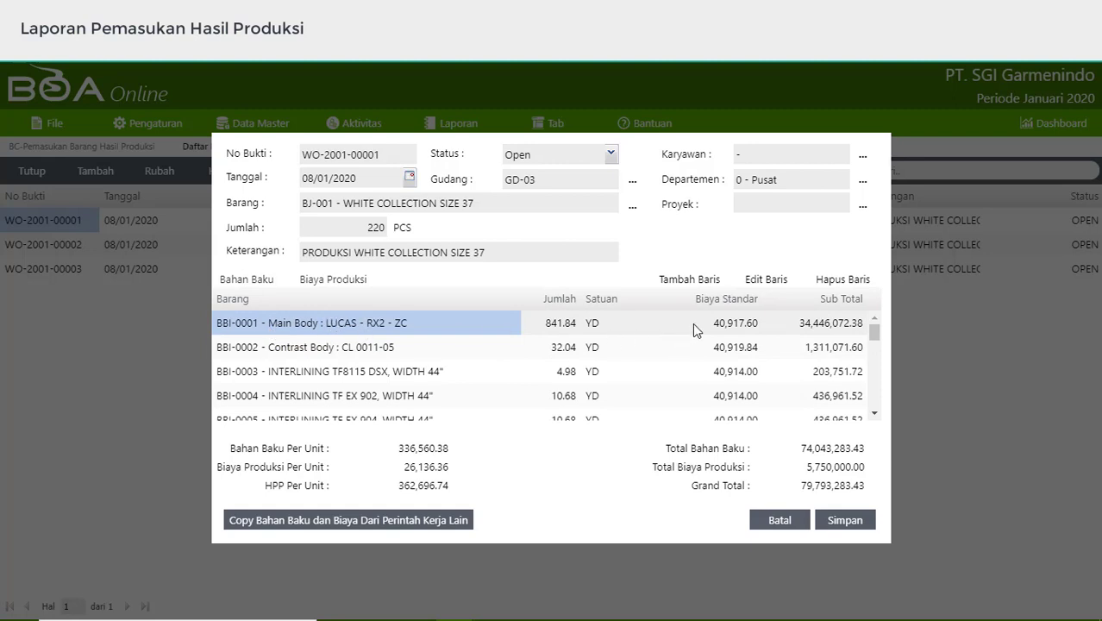
Step: Fill in a new raw-material row with BBI-0006 - MAIN LABEL - CREAM SUEDE and discard it without saving
click(695, 280)
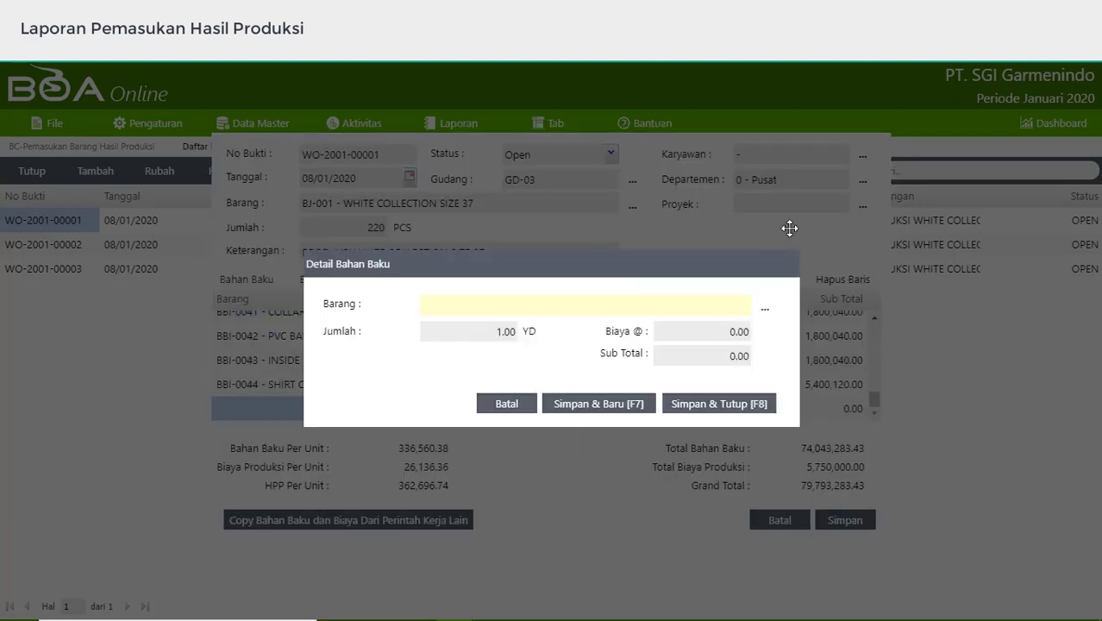
click(767, 313)
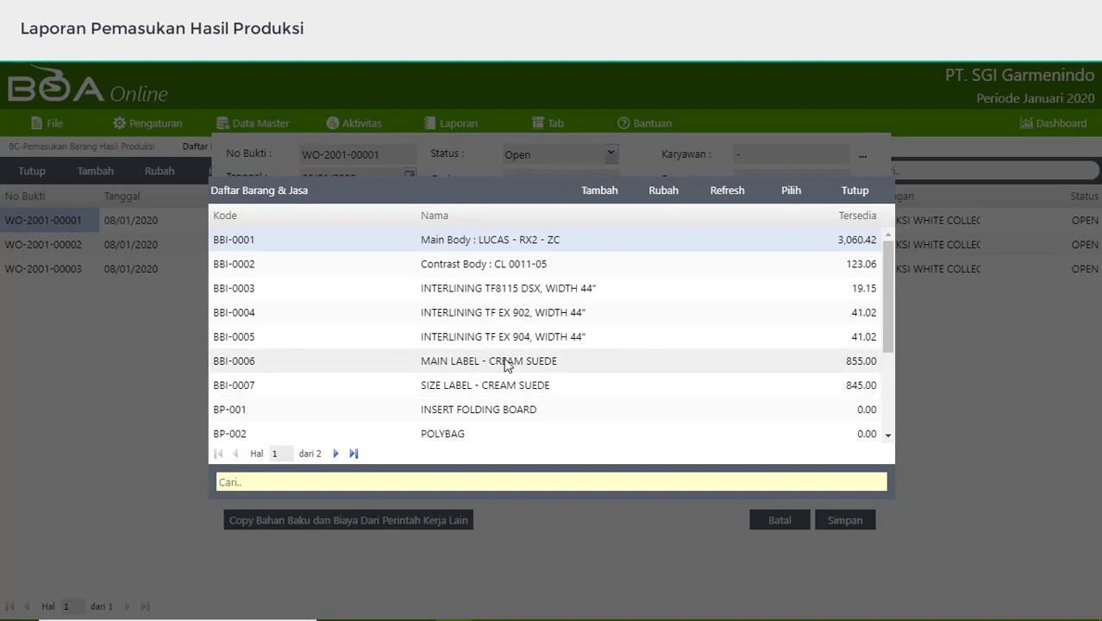
double_click(693, 362)
click(521, 331)
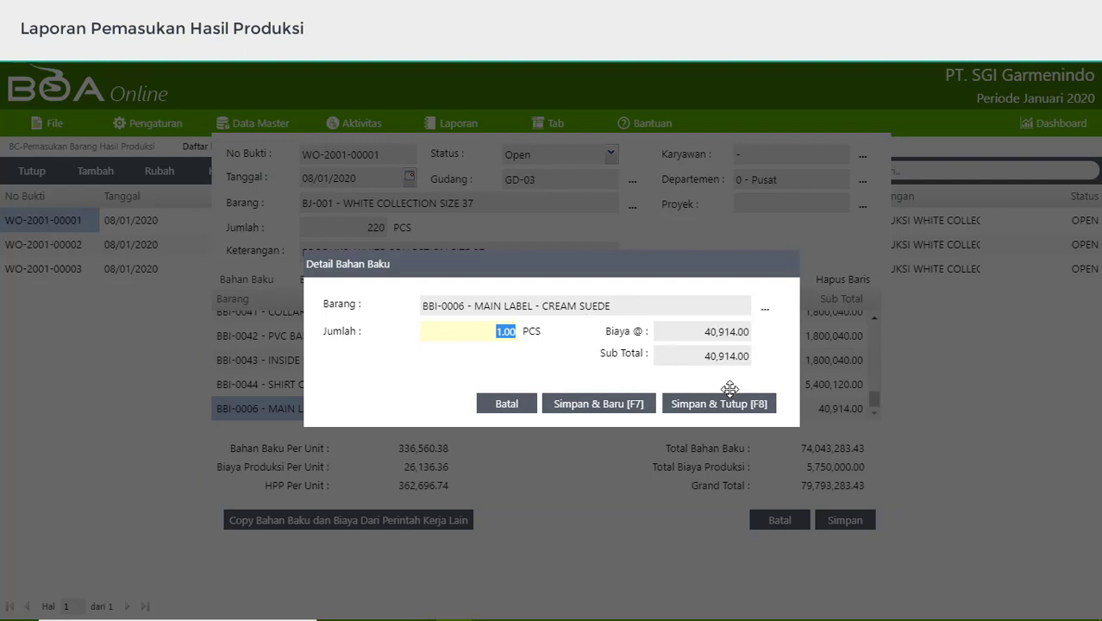
click(756, 409)
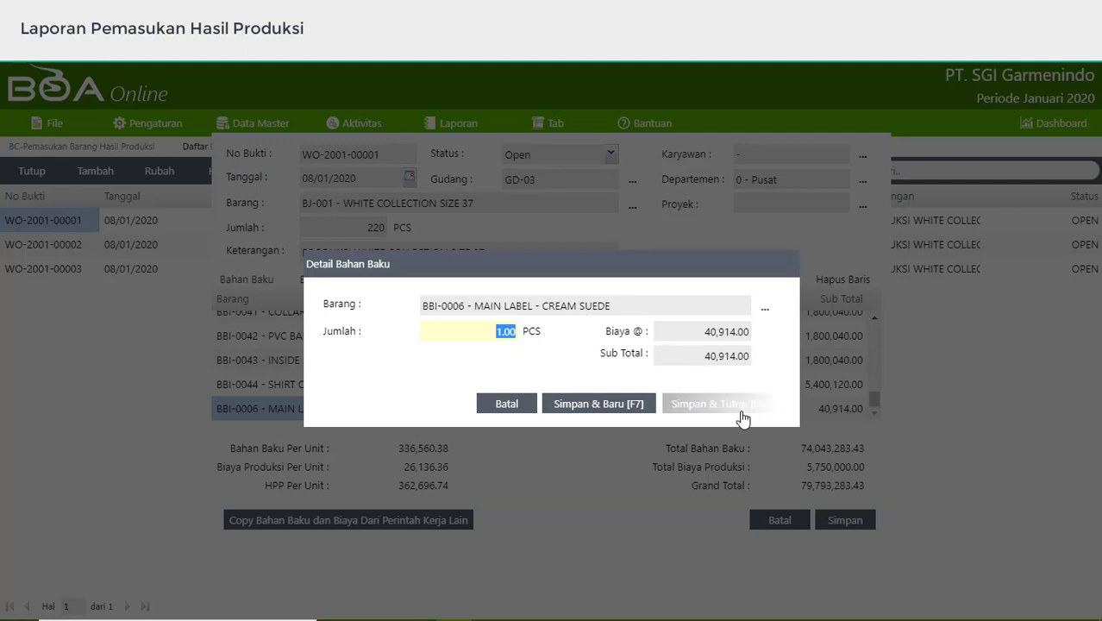
click(523, 402)
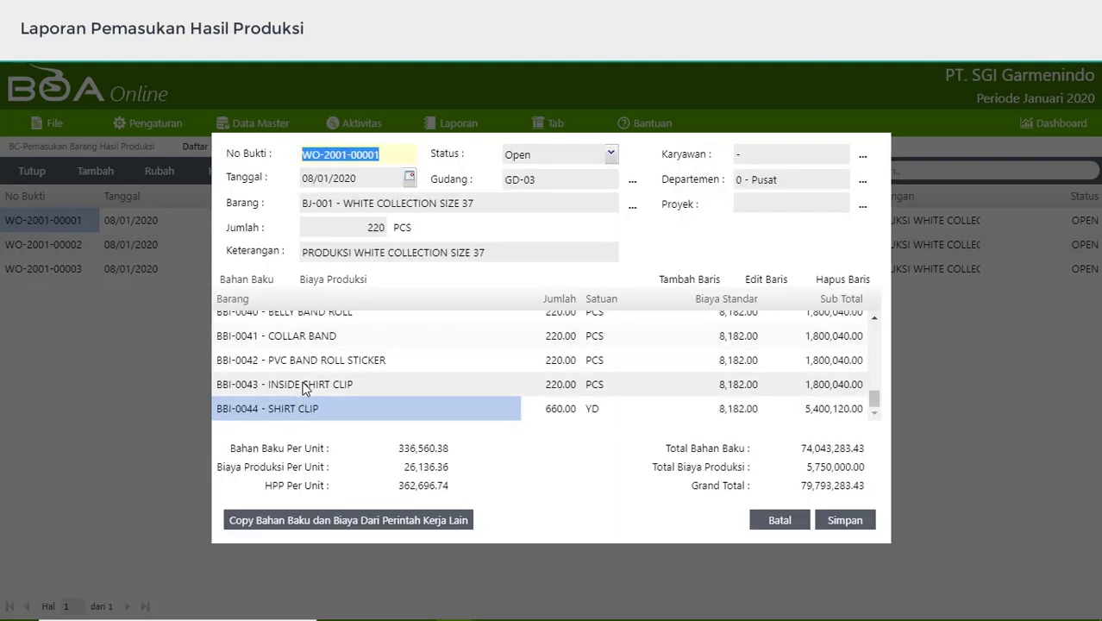
Step: Compare the work order's raw materials with its production costs and check the cost totals
scroll(303, 388, up, 6)
scroll(303, 388, up, 4)
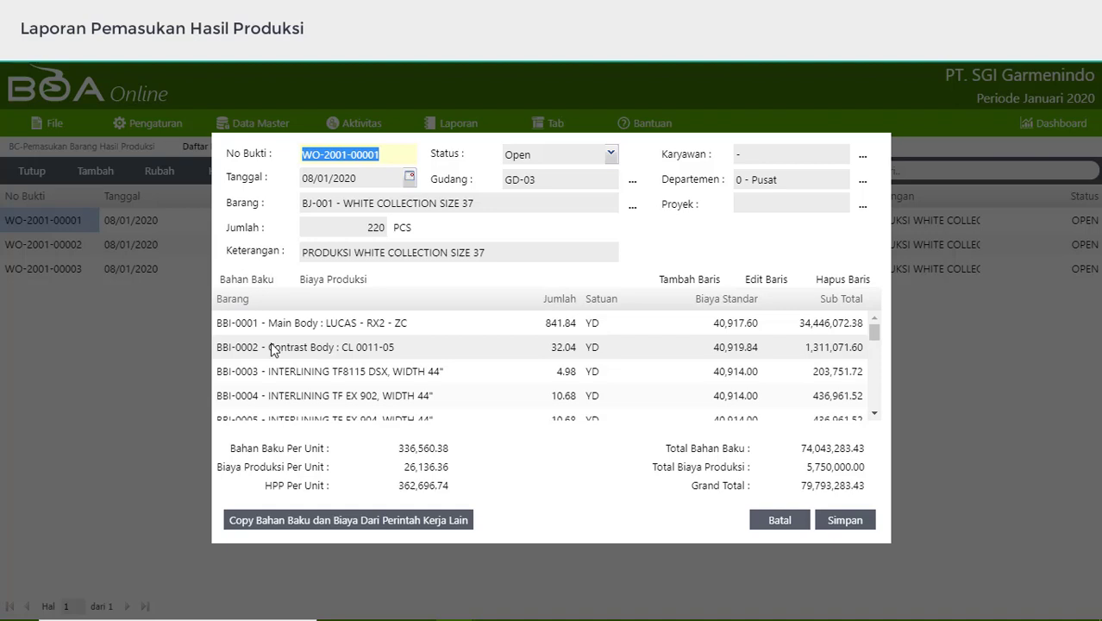
click(334, 281)
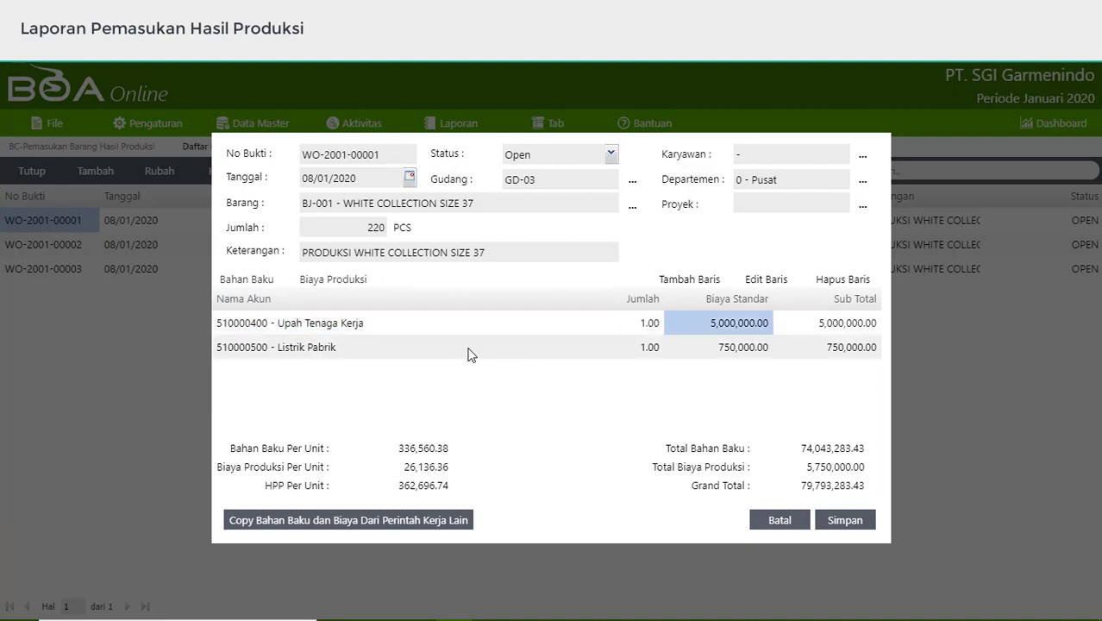
click(249, 279)
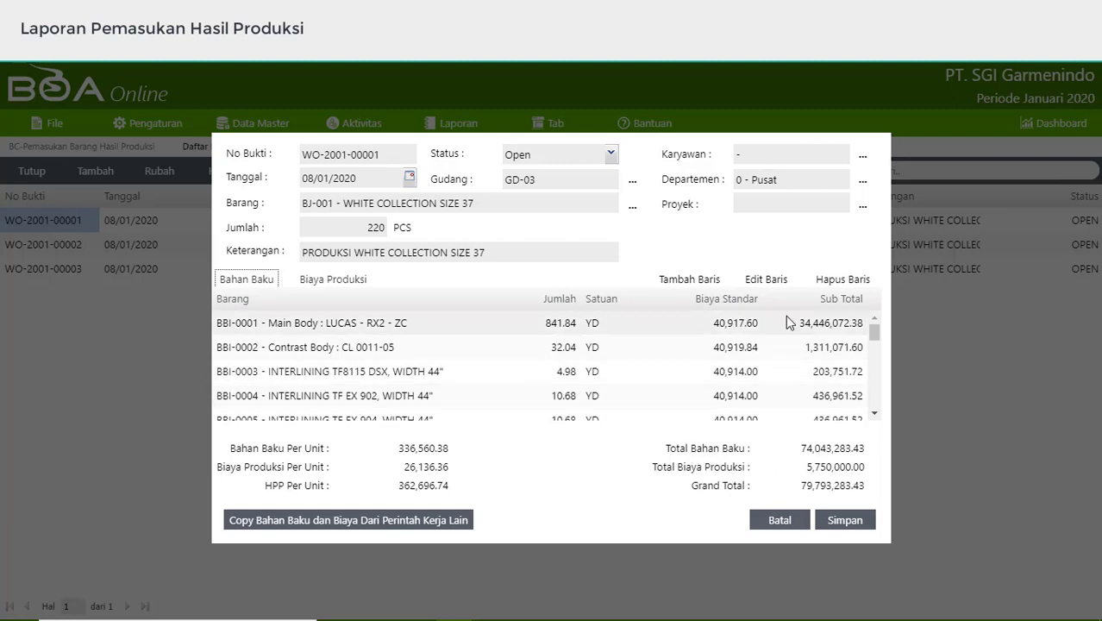
scroll(826, 363, down, 10)
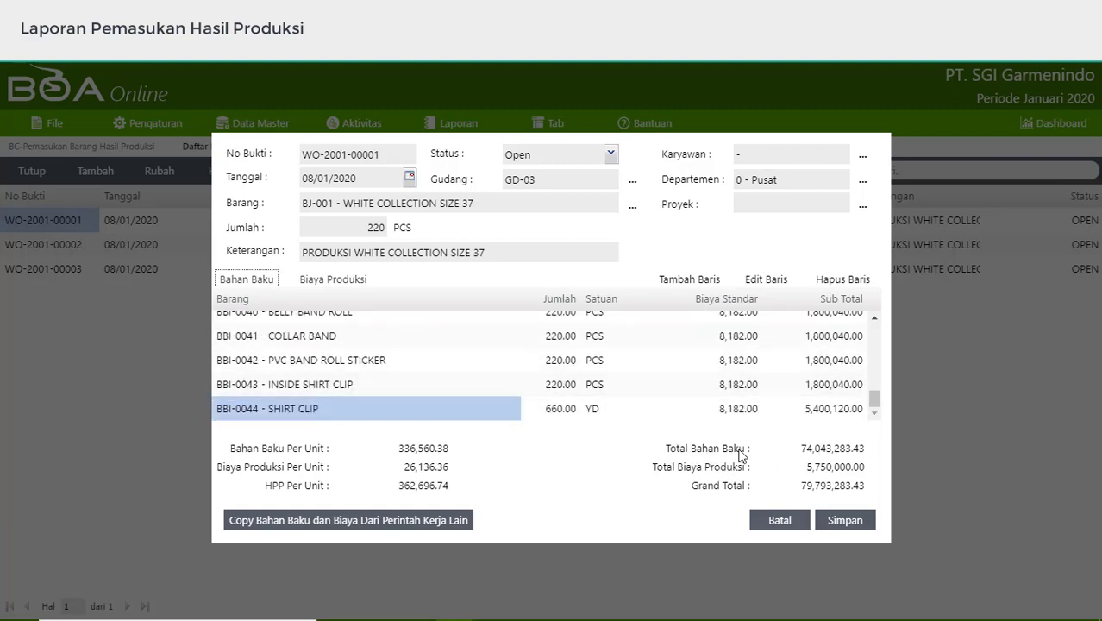
click(355, 281)
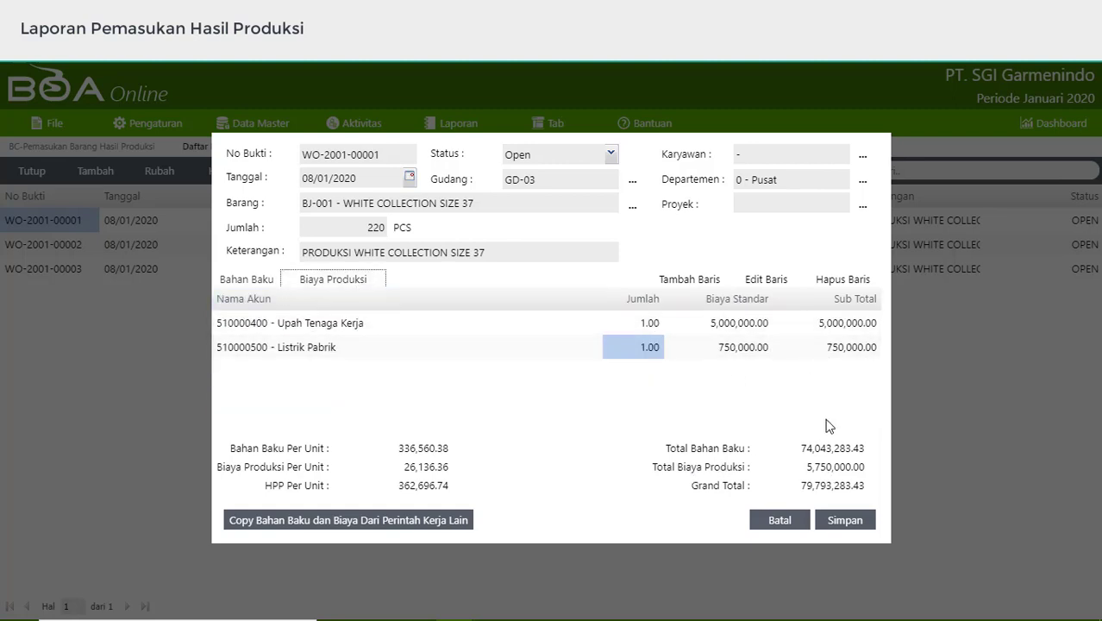
Step: Recheck the raw materials, finished item and quantity of the work order, and close it without saving
click(255, 281)
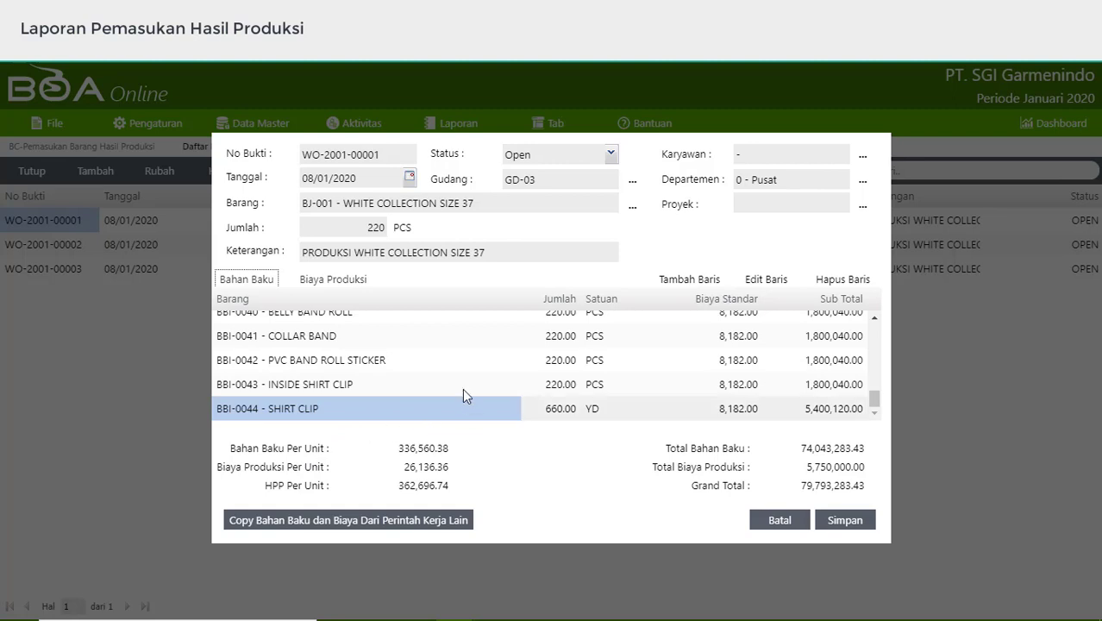
scroll(280, 325, up, 1)
scroll(280, 325, up, 15)
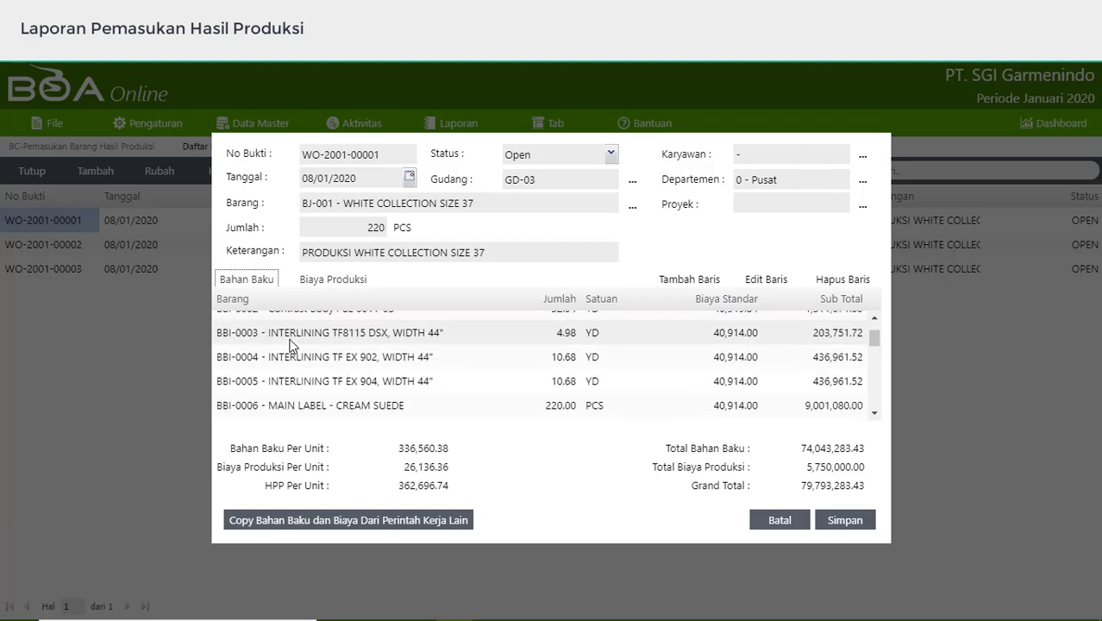
click(280, 325)
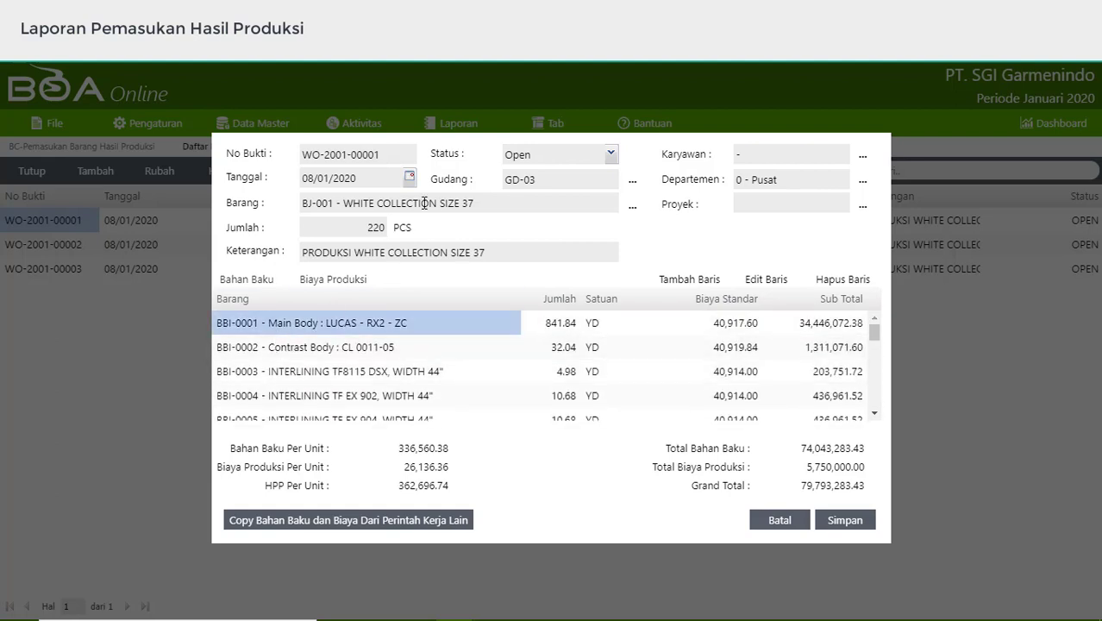
click(363, 200)
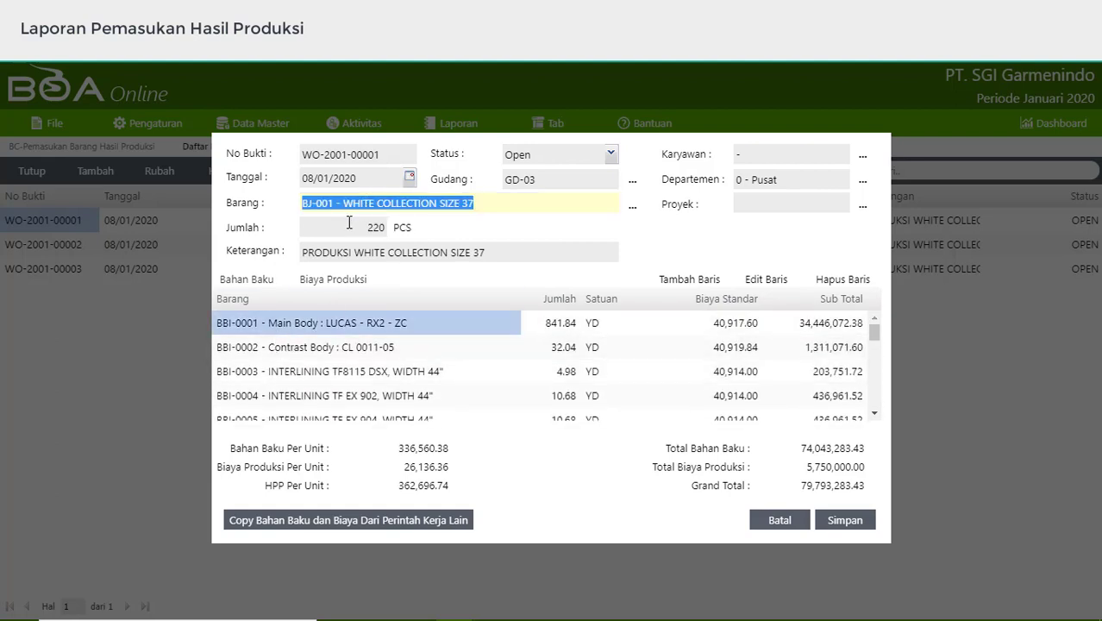
click(350, 222)
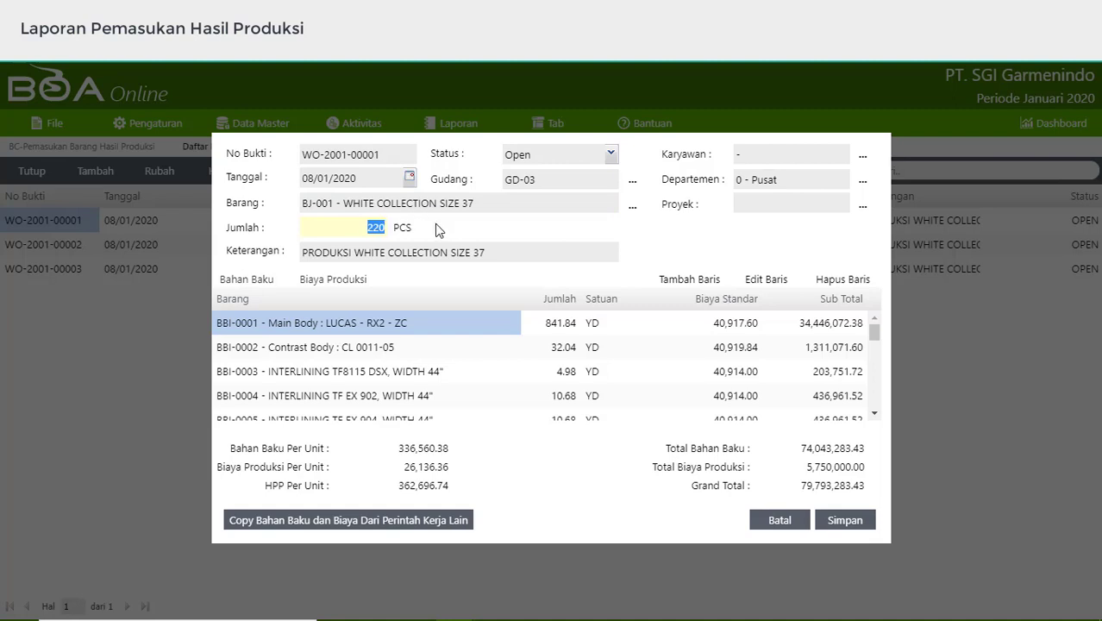
drag(437, 226, 386, 233)
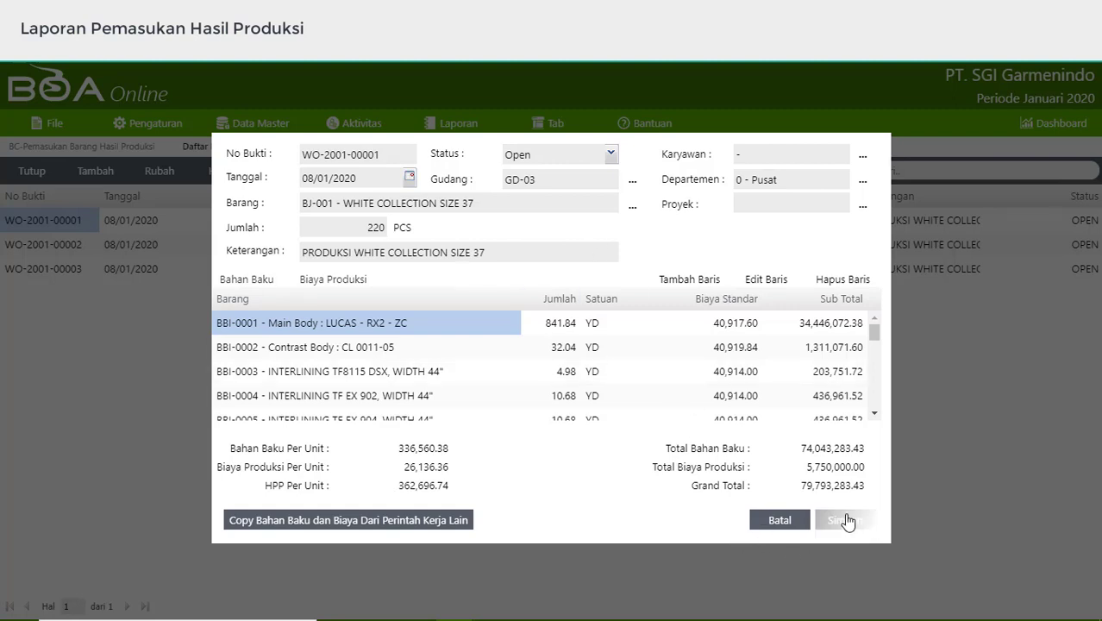
click(787, 522)
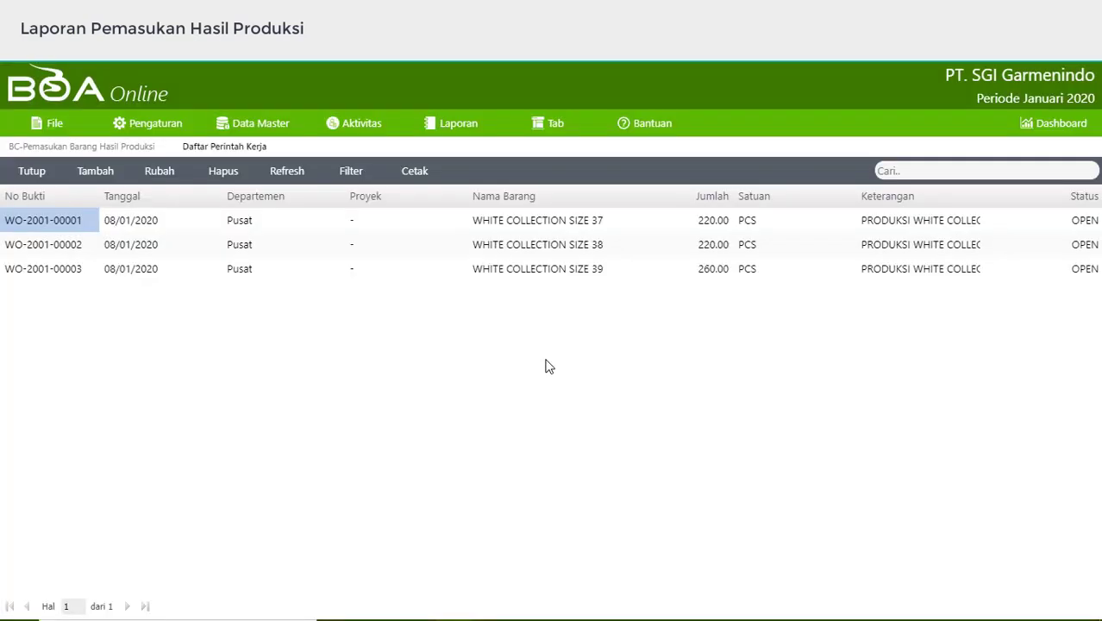
Step: Show the production list (Daftar Produksi) and open production record MF-2001-00001
click(353, 122)
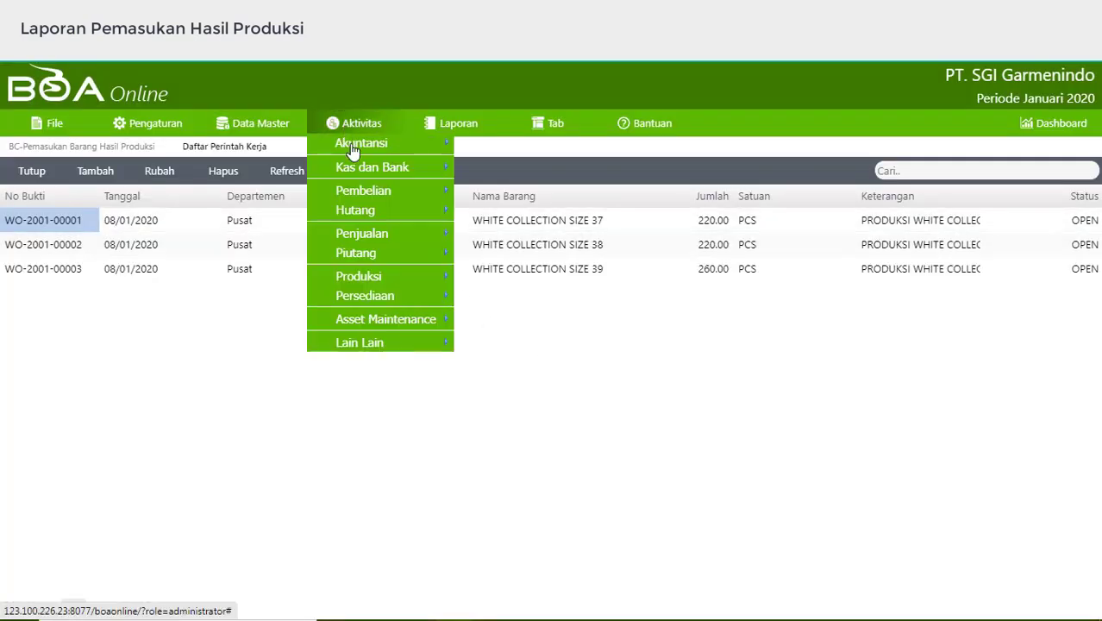
mouse_move(407, 281)
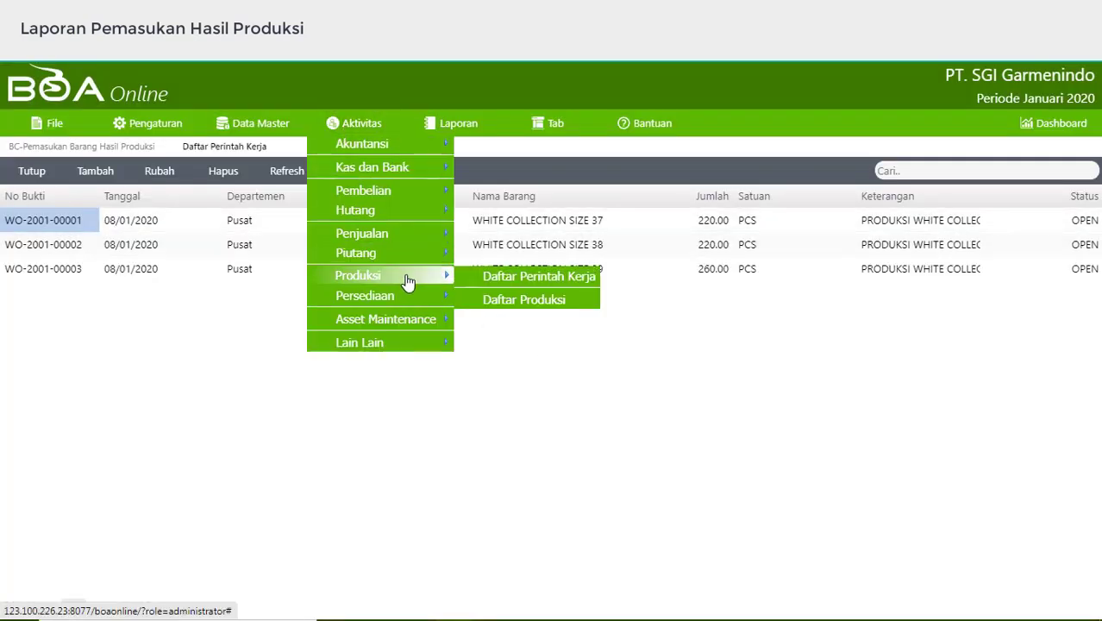
click(571, 314)
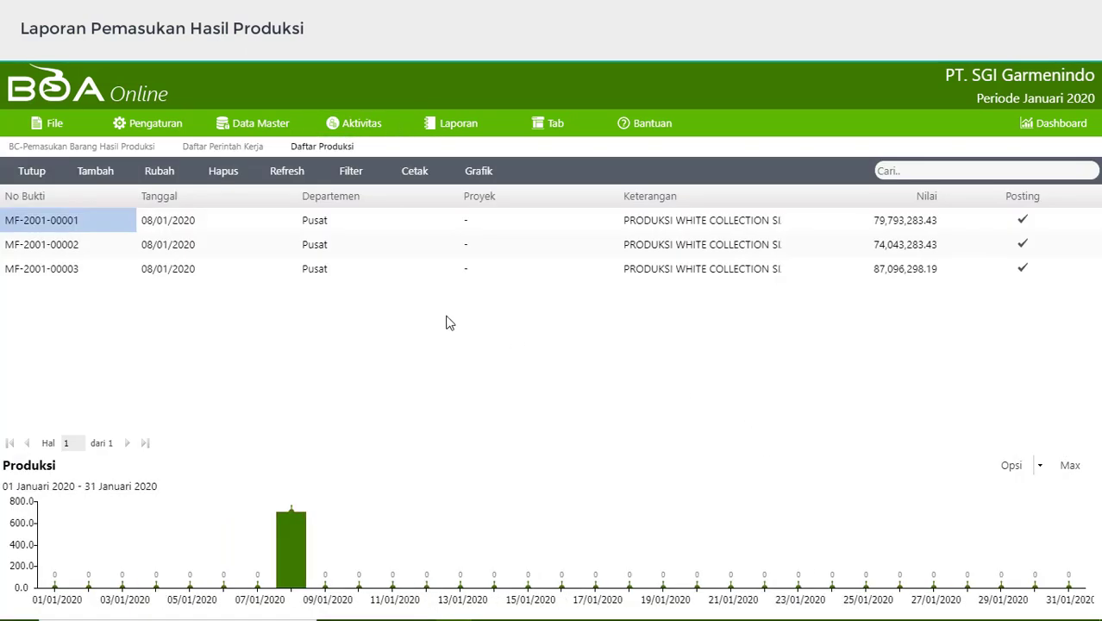
double_click(79, 219)
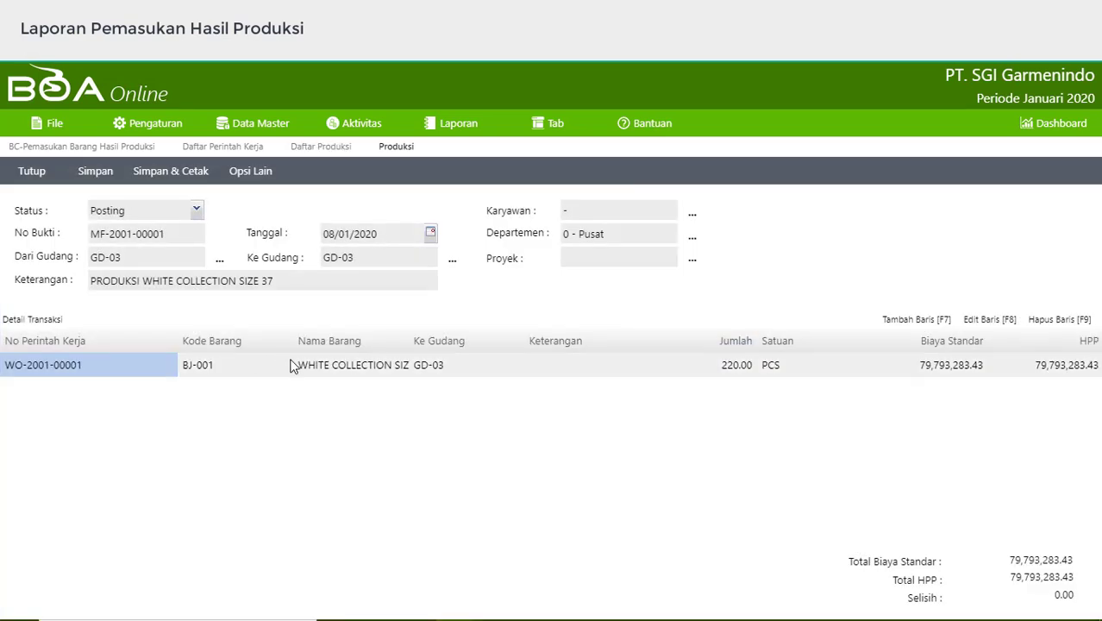
Step: View the work orders available for a new detail row, dismiss the list without choosing one, and check the existing row's work order and item
click(905, 318)
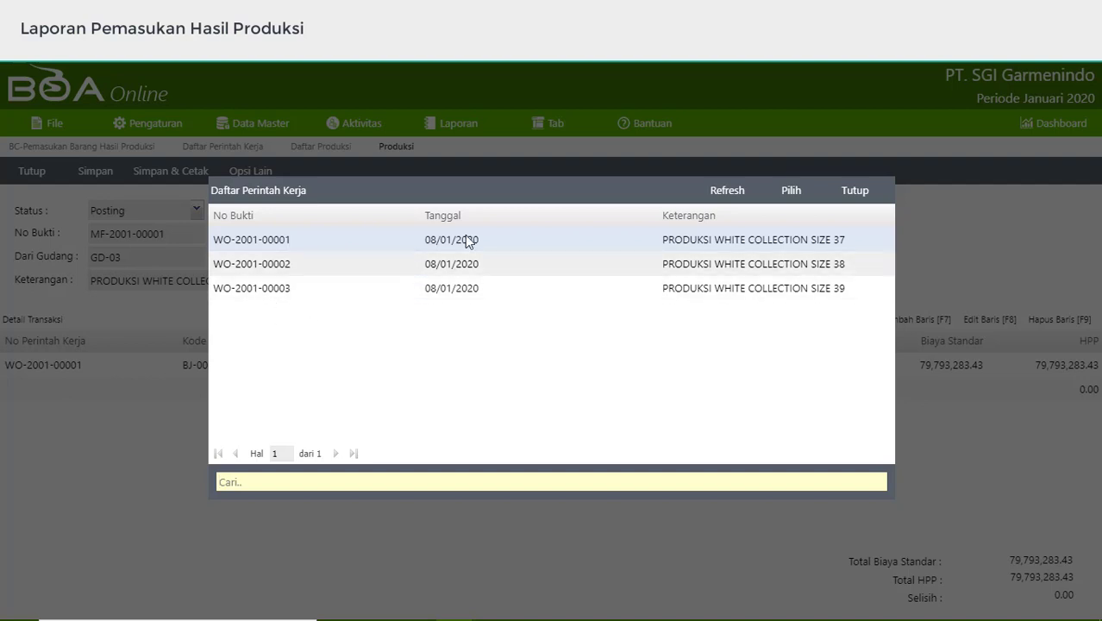
key(Escape)
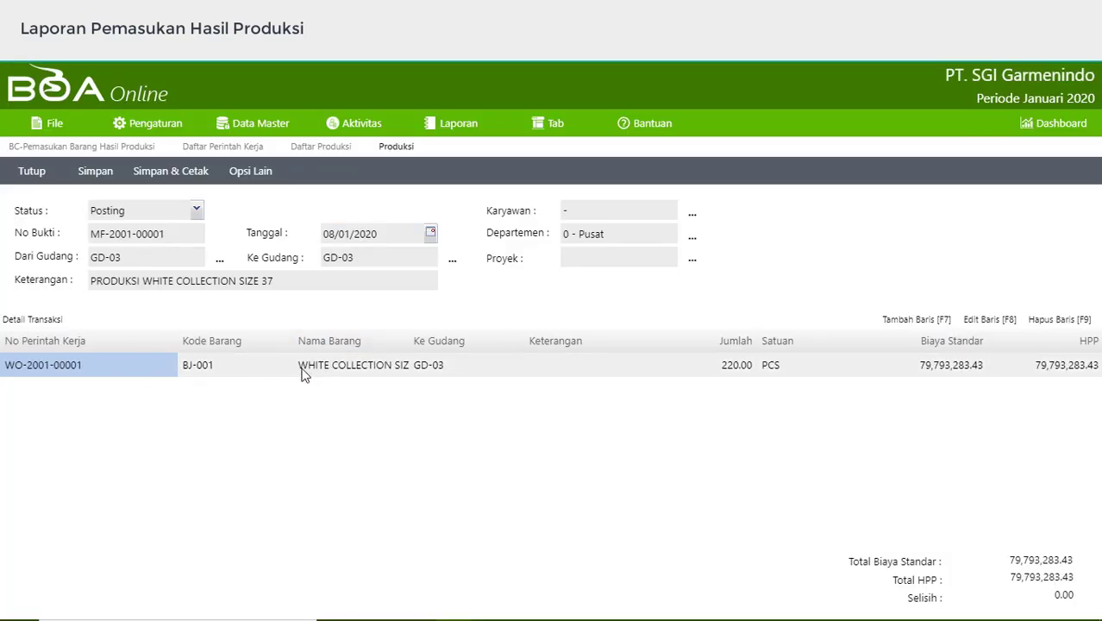
click(345, 368)
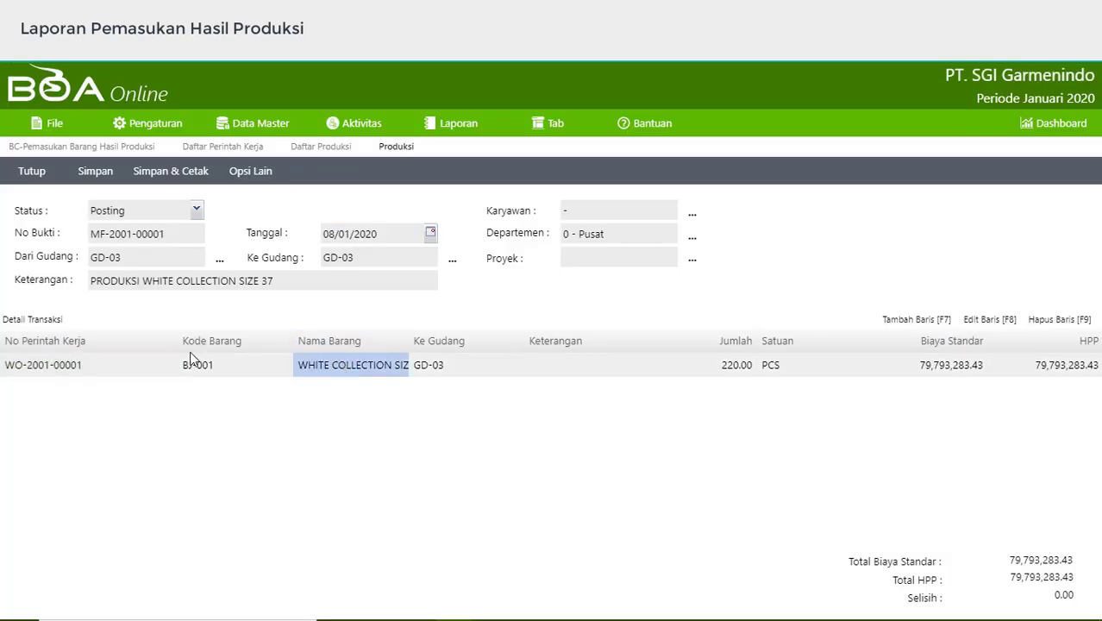
click(127, 364)
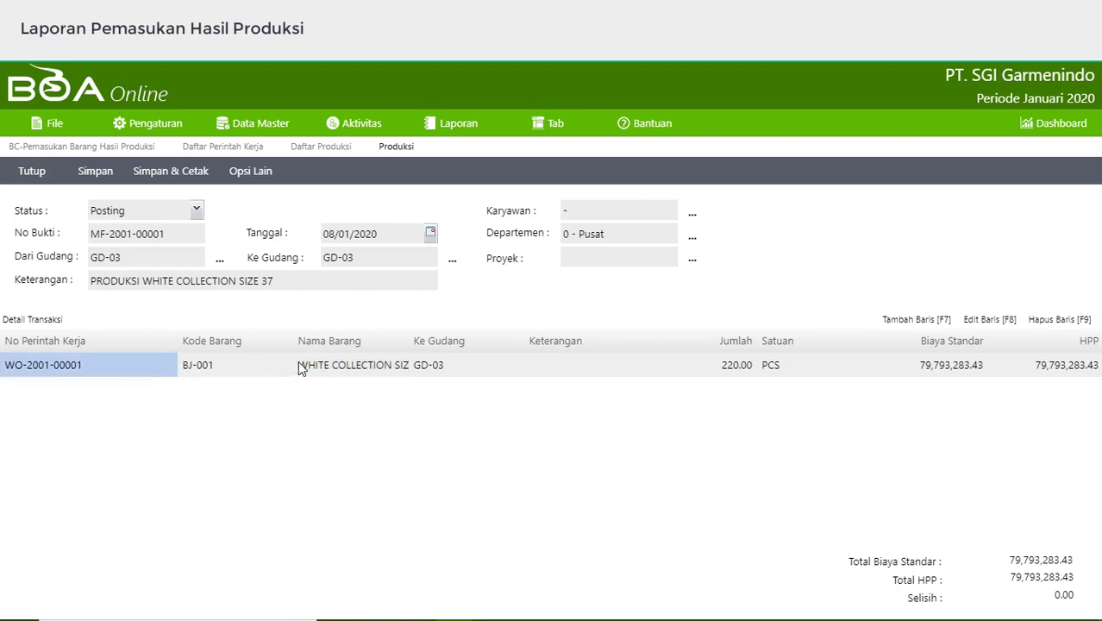
click(359, 371)
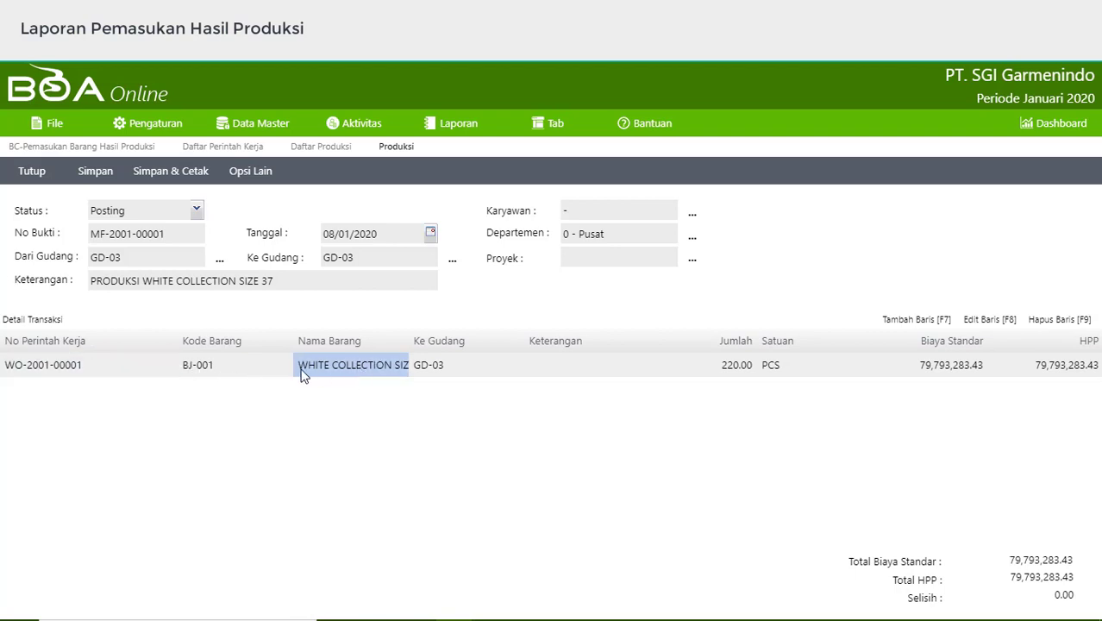
Step: Show the raw-material and production-cost detail of the WO-2001-00001 row and review its raw materials from first to last
click(111, 365)
right_click(112, 367)
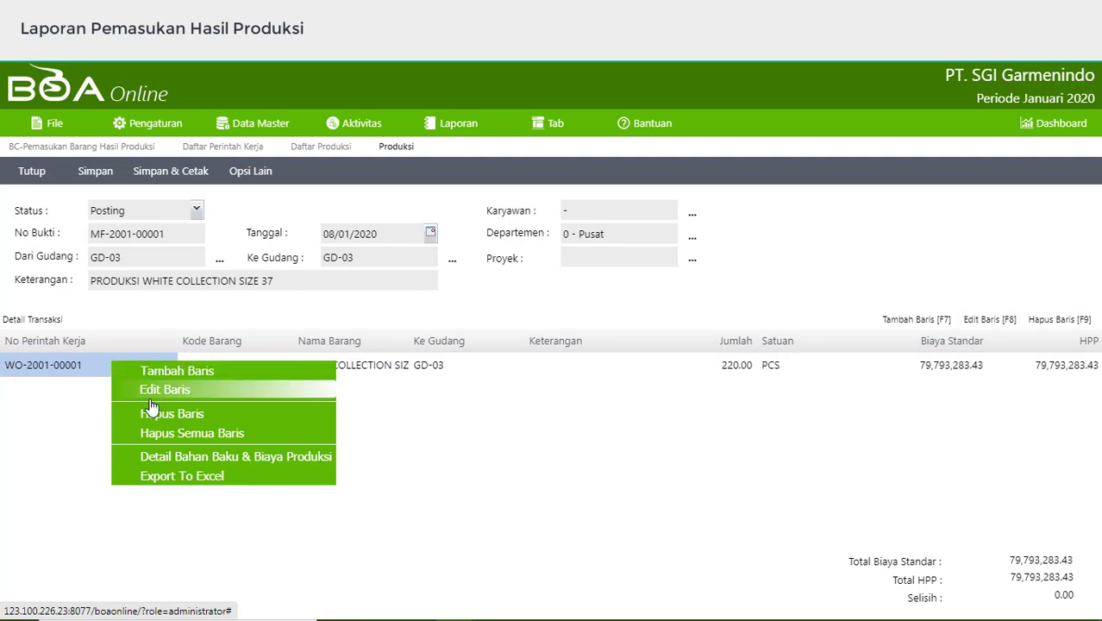
click(313, 463)
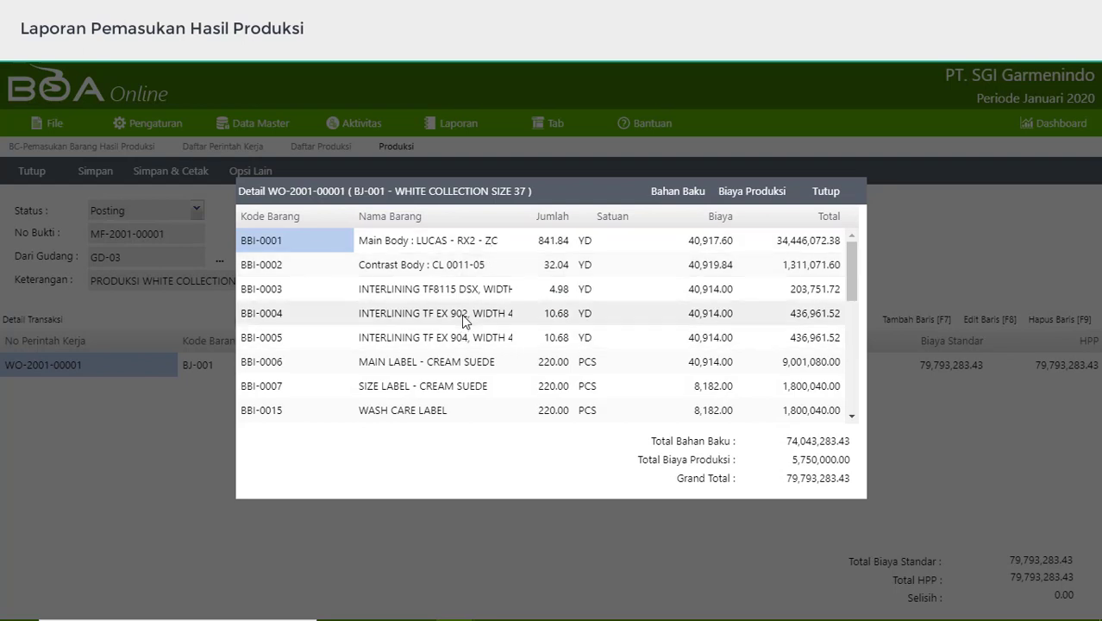
scroll(462, 317, down, 6)
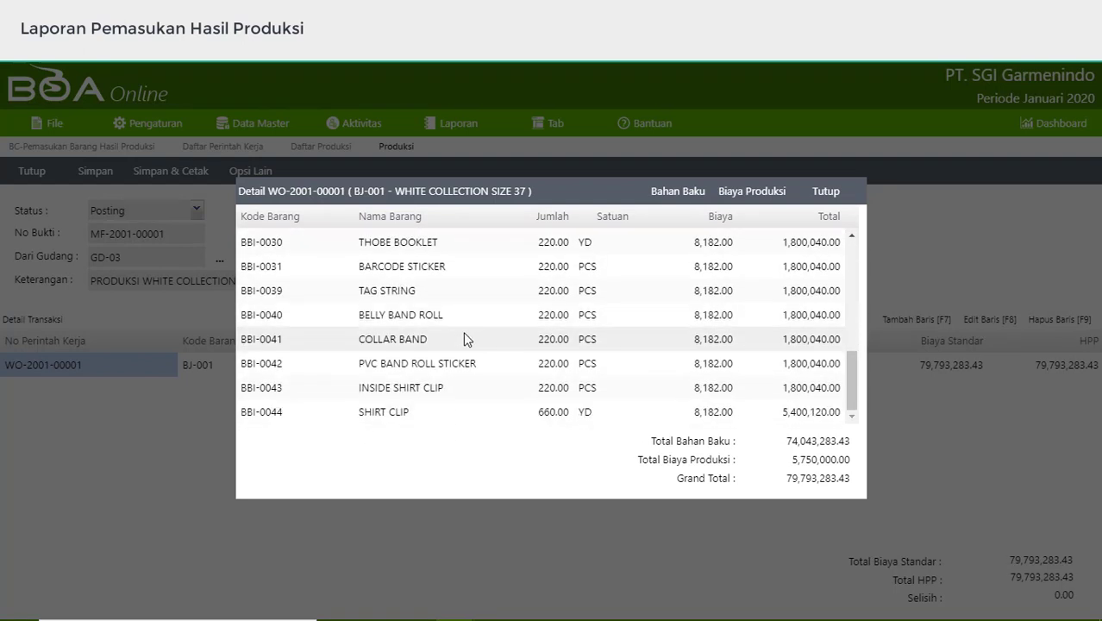
scroll(466, 314, up, 6)
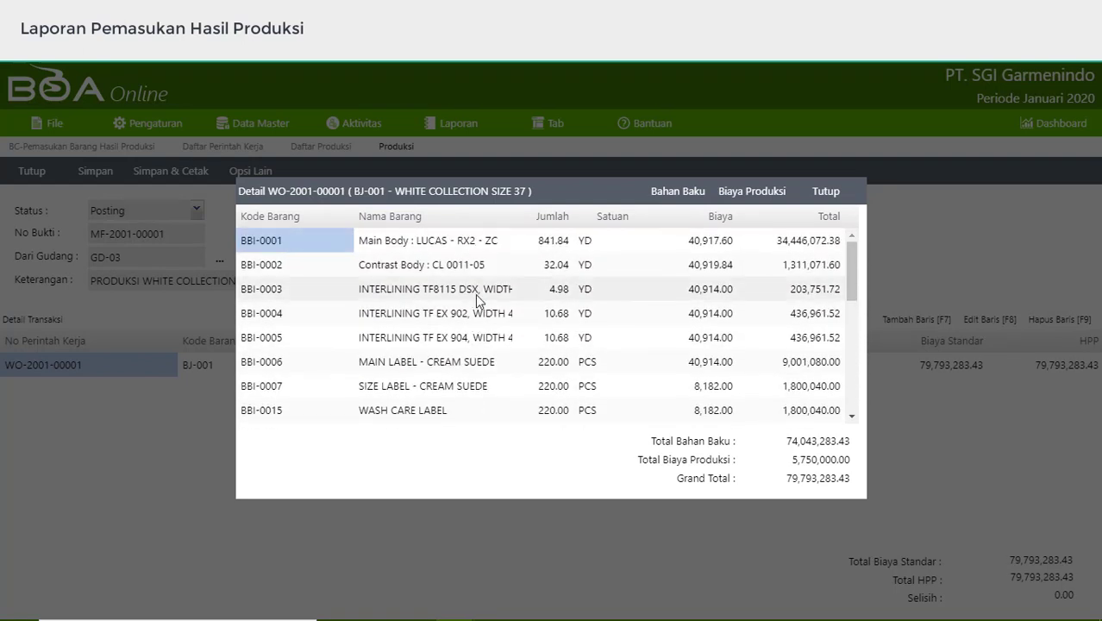
Step: Compare the production costs with the raw materials of WO-2001-00001 and close the detail window
click(750, 192)
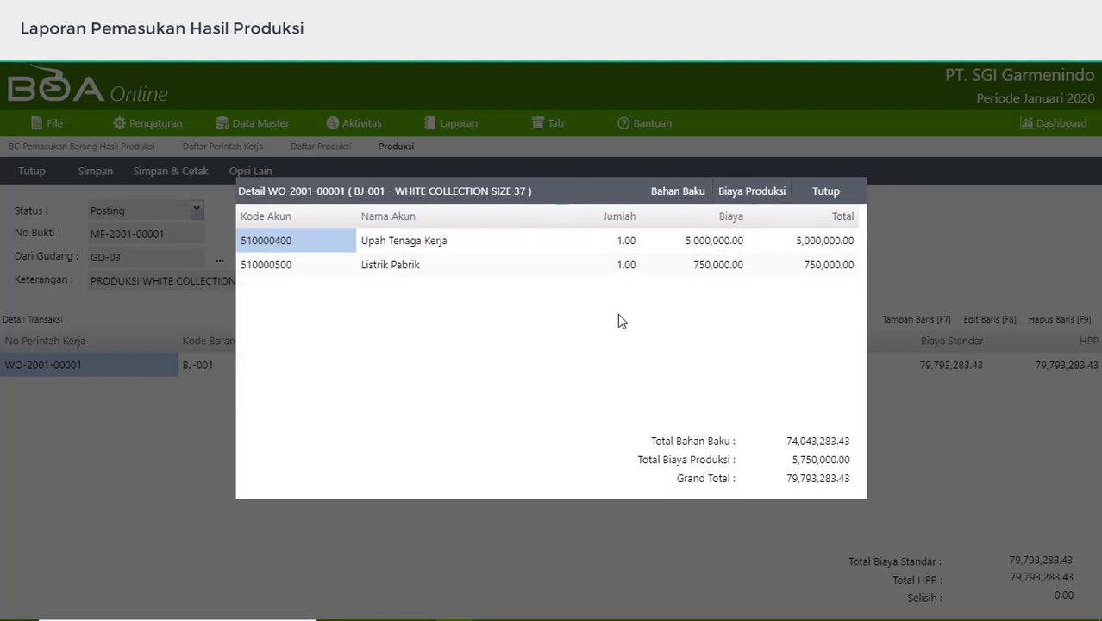
click(676, 200)
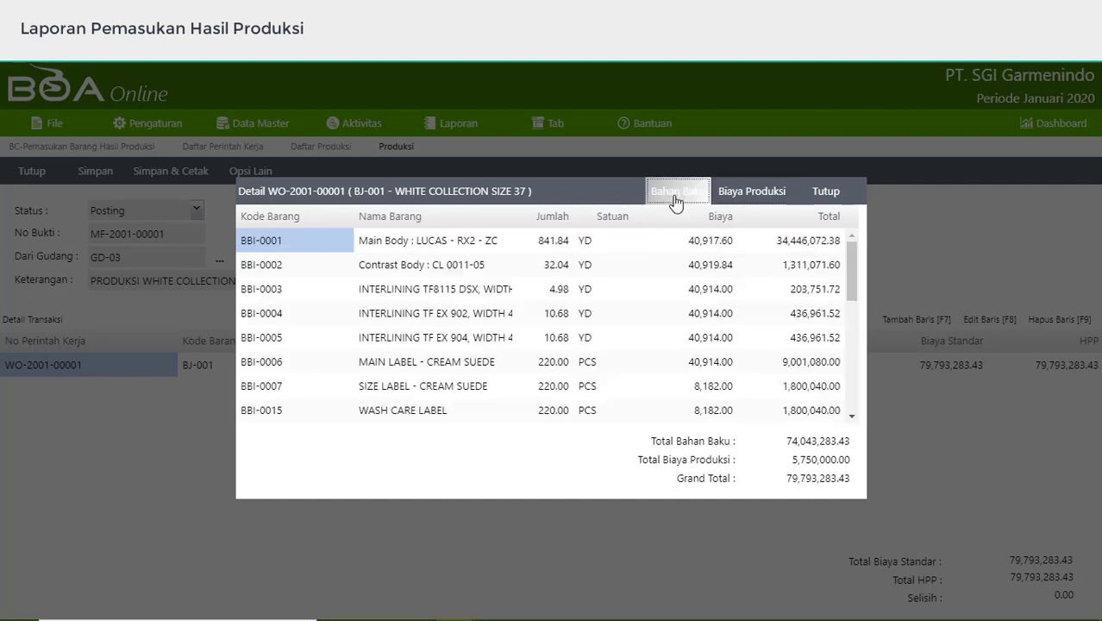
click(304, 315)
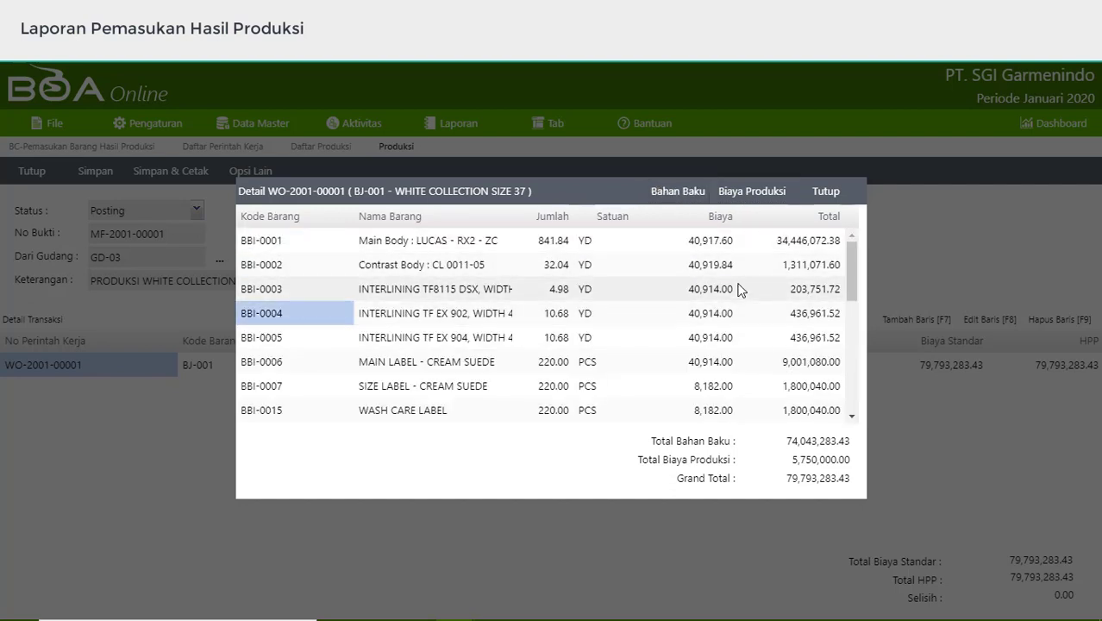
click(762, 199)
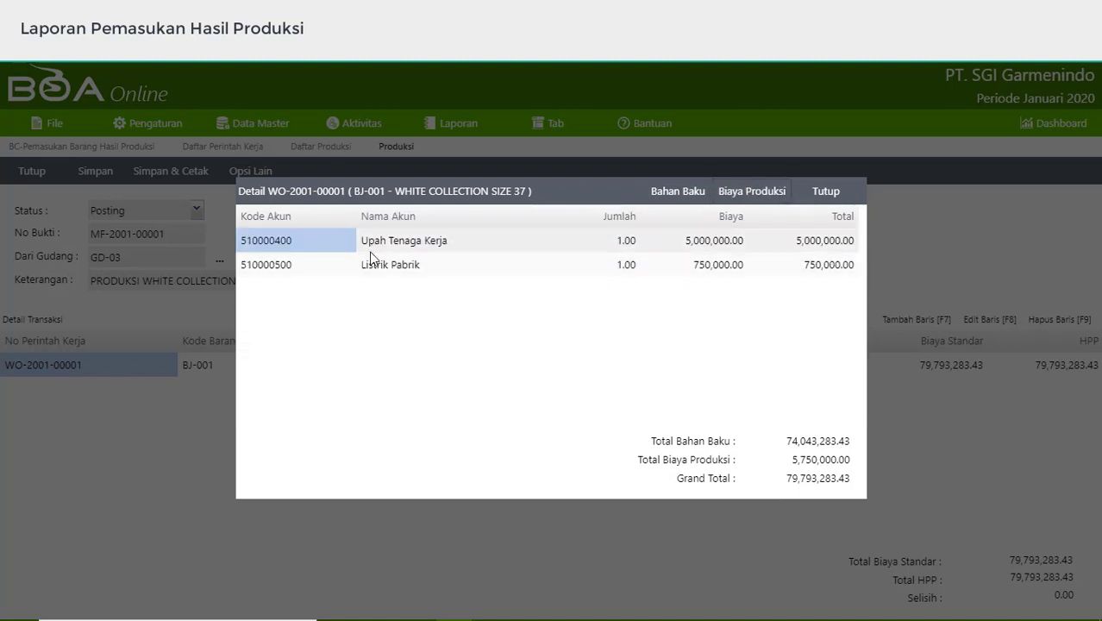
click(662, 190)
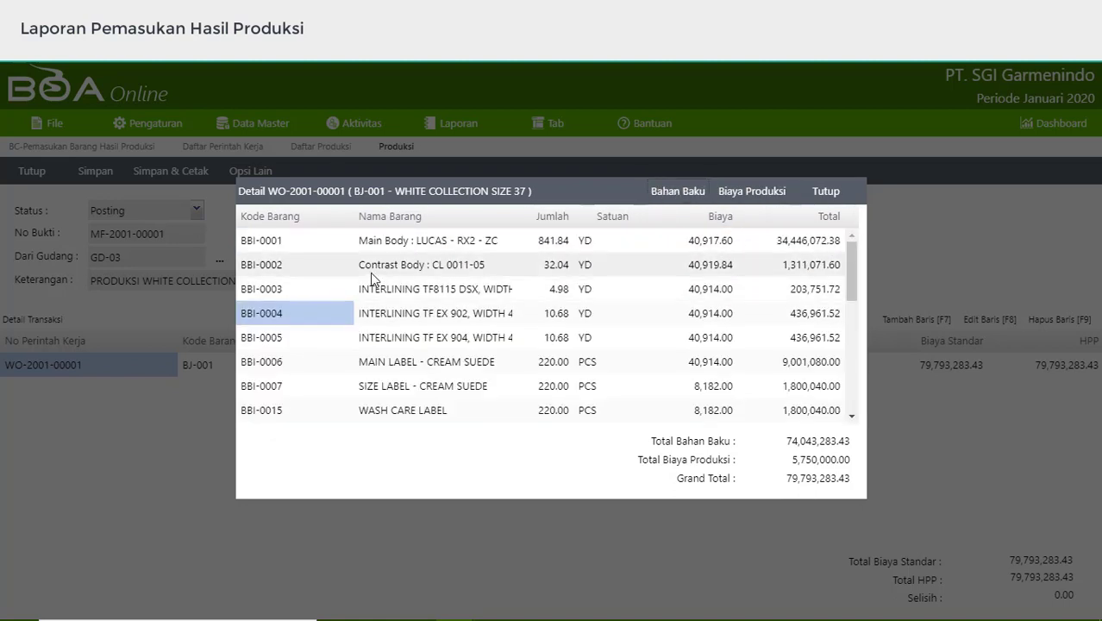
click(825, 191)
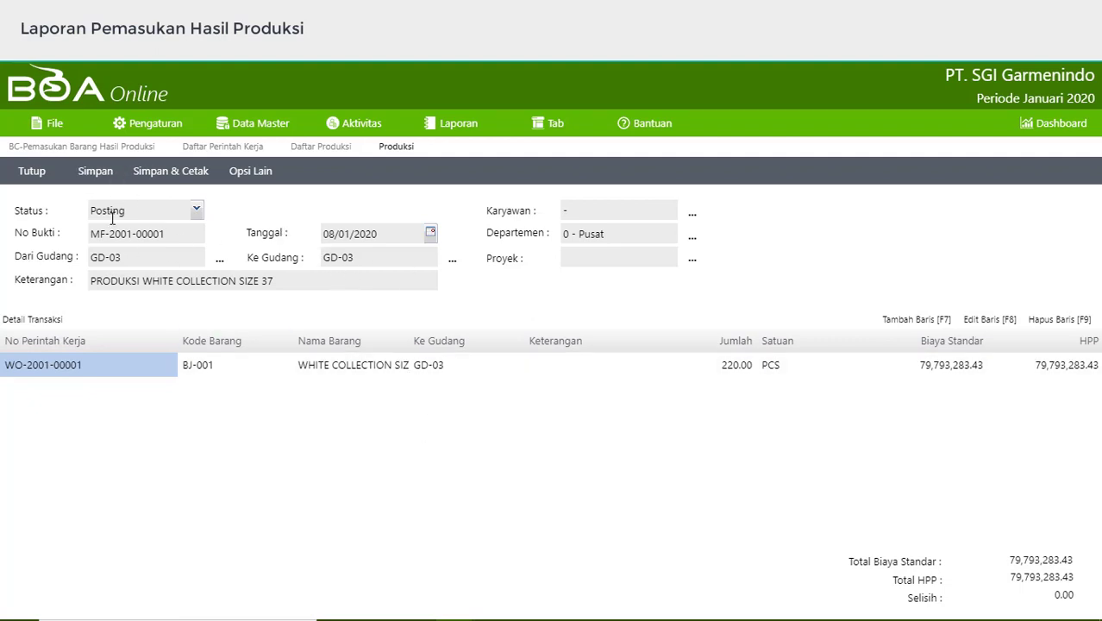
Step: Compare the finished-goods receipt report with the item on production record MF-2001-00001
click(48, 148)
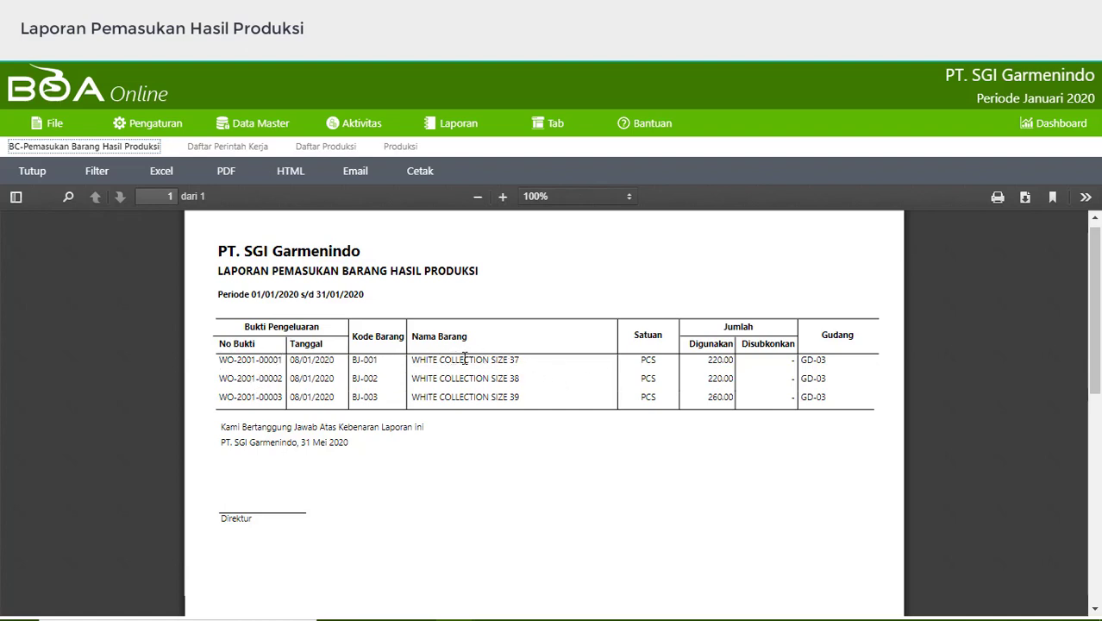
click(403, 147)
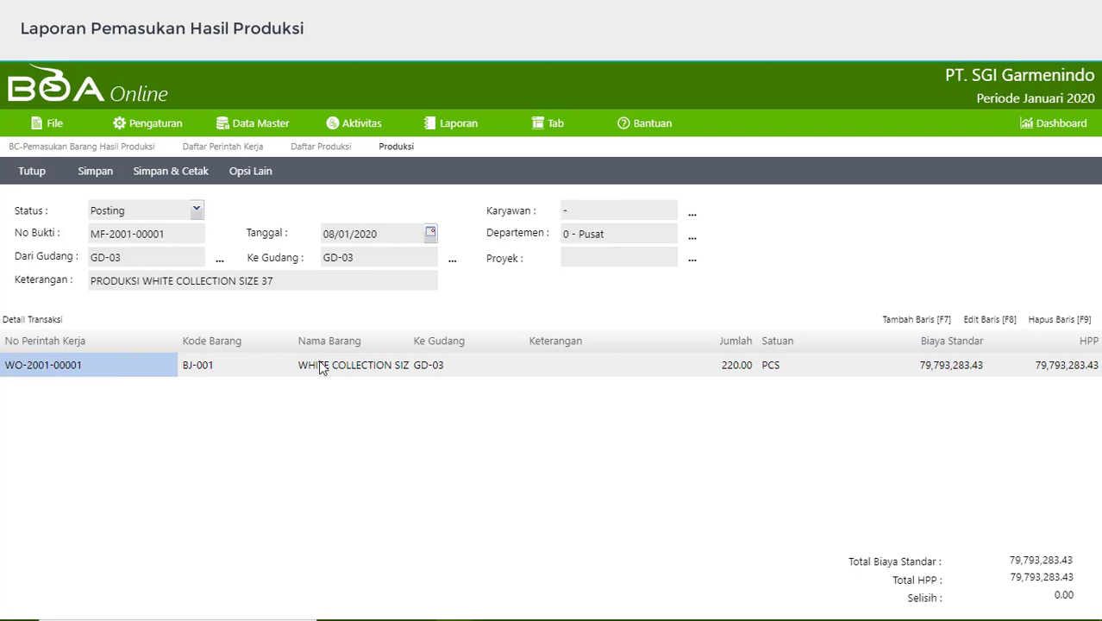
click(362, 366)
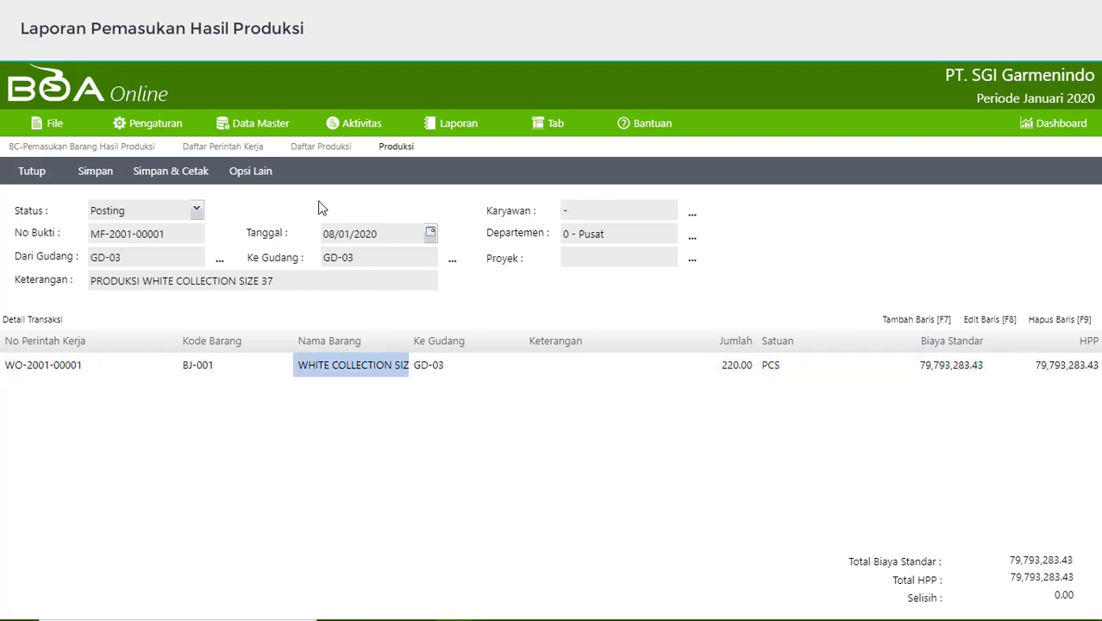
click(89, 146)
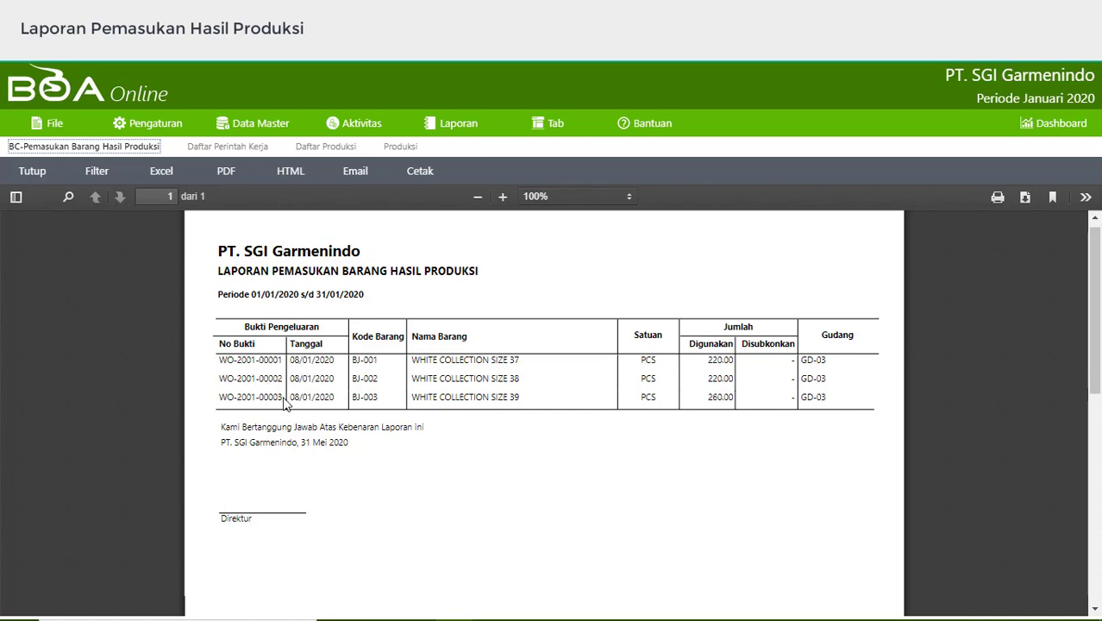
Step: Close the receipt report and production record MF-2001-00001 without saving, and open production record MF-2001-00002
click(32, 171)
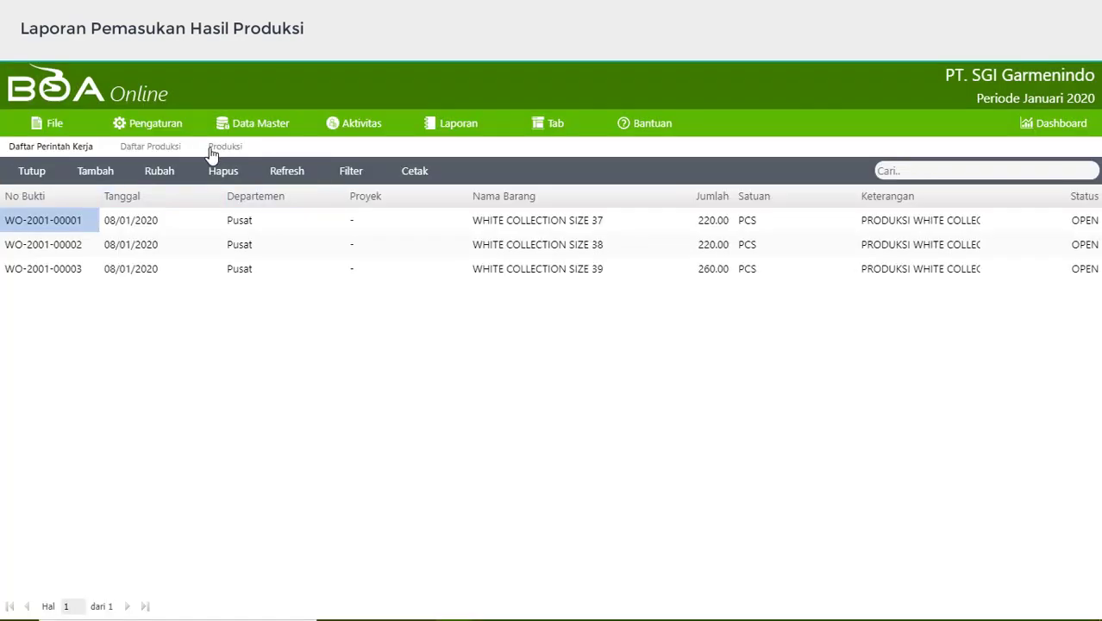
click(221, 151)
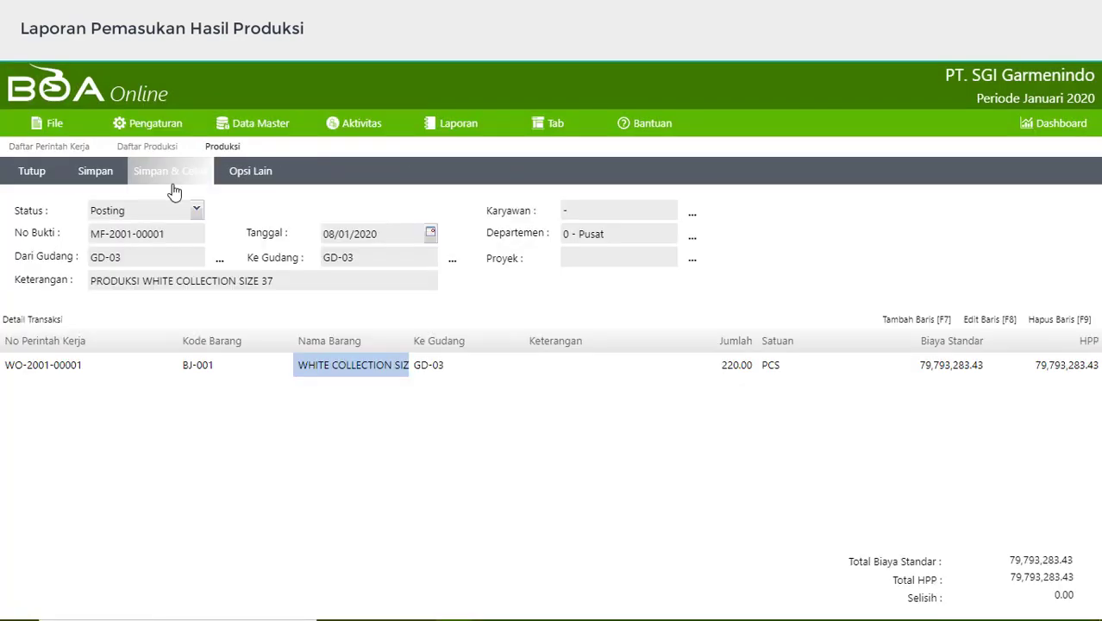
click(32, 171)
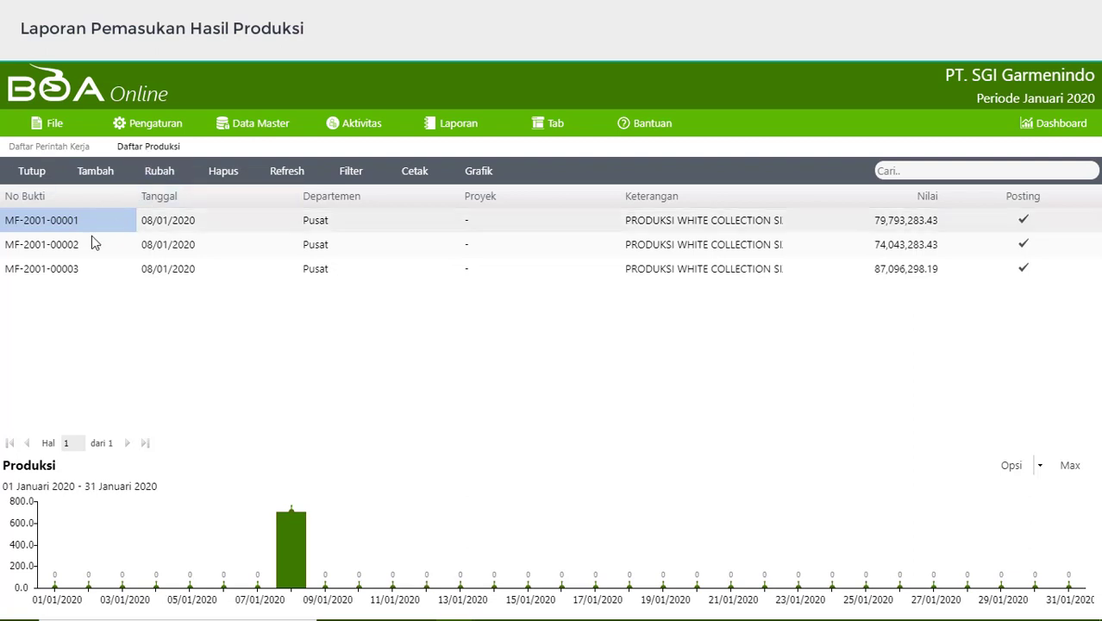
double_click(52, 248)
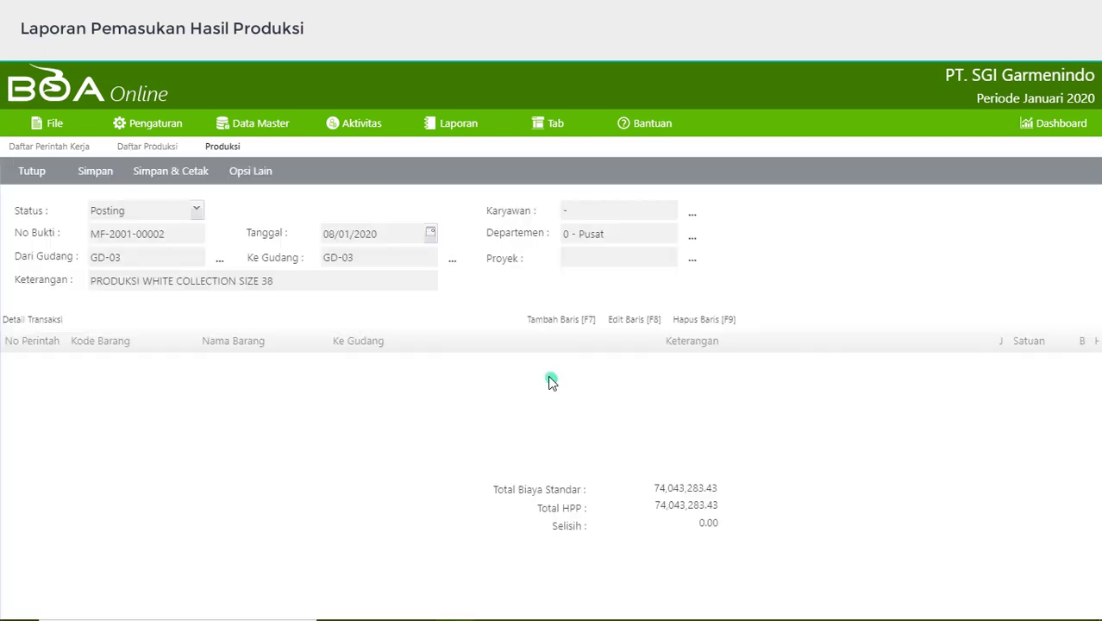